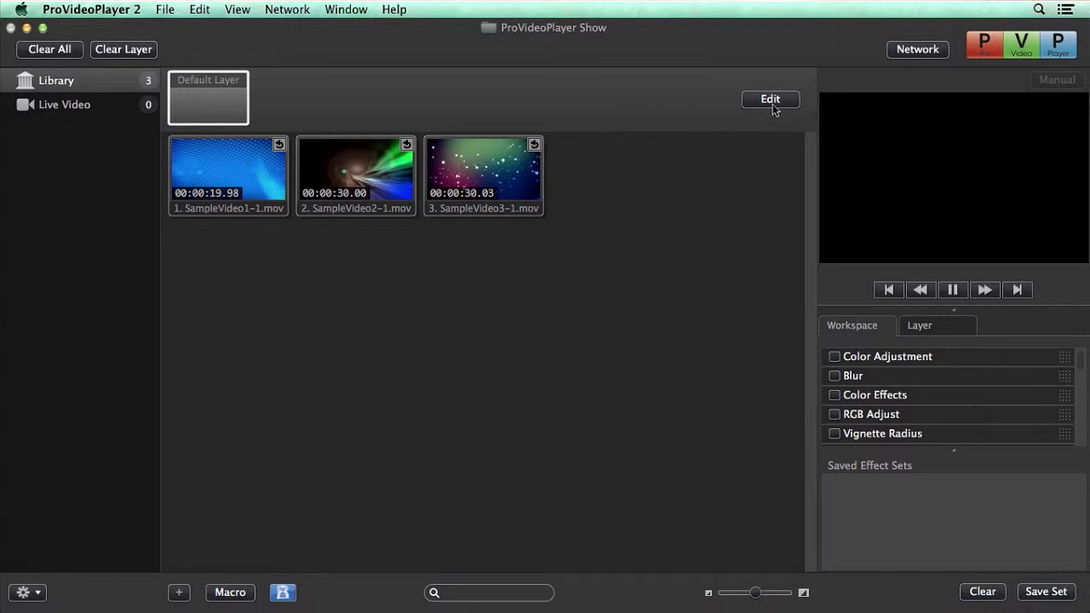
Open the layout editor, enable corner pinning for the output, and pull its two right-hand corners inward, the upper one to about X 1366, Y 836
click(232, 9)
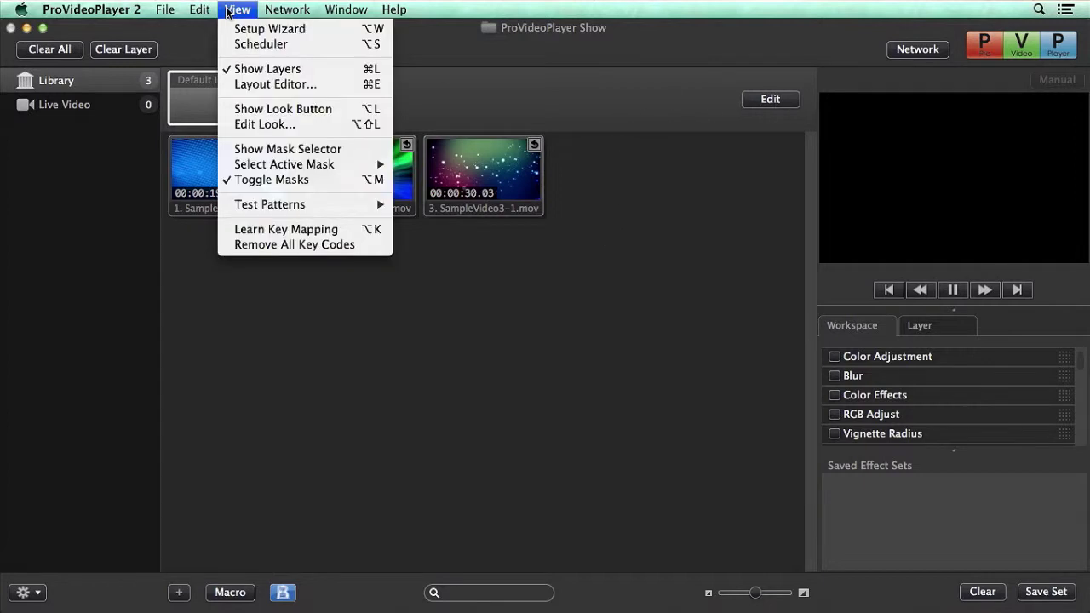
click(253, 85)
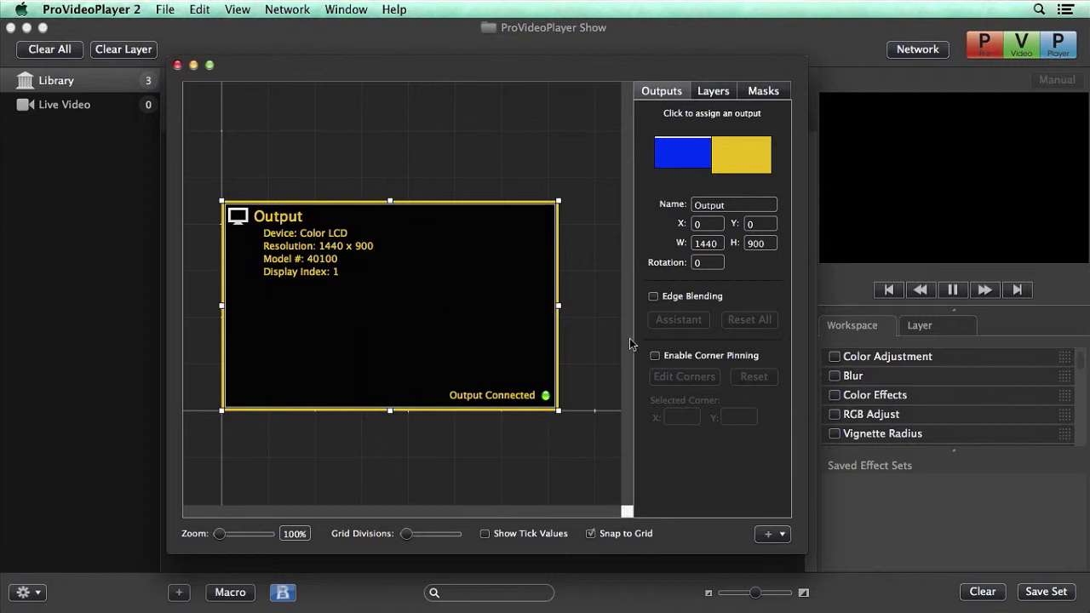
click(655, 357)
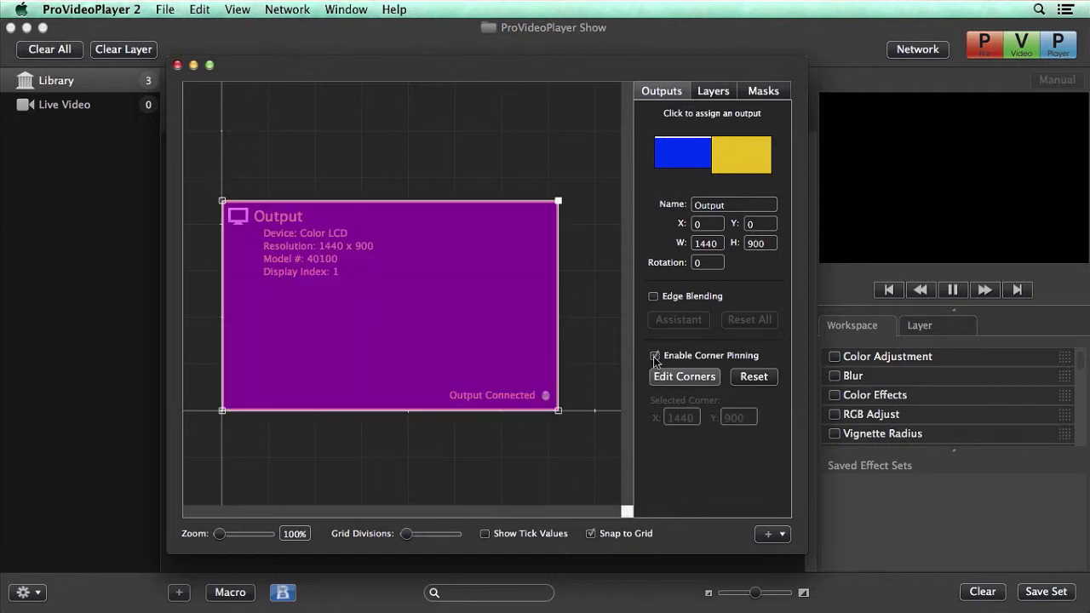
mouse_move(562, 417)
mouse_down()
mouse_move(546, 396)
mouse_move(555, 409)
mouse_up()
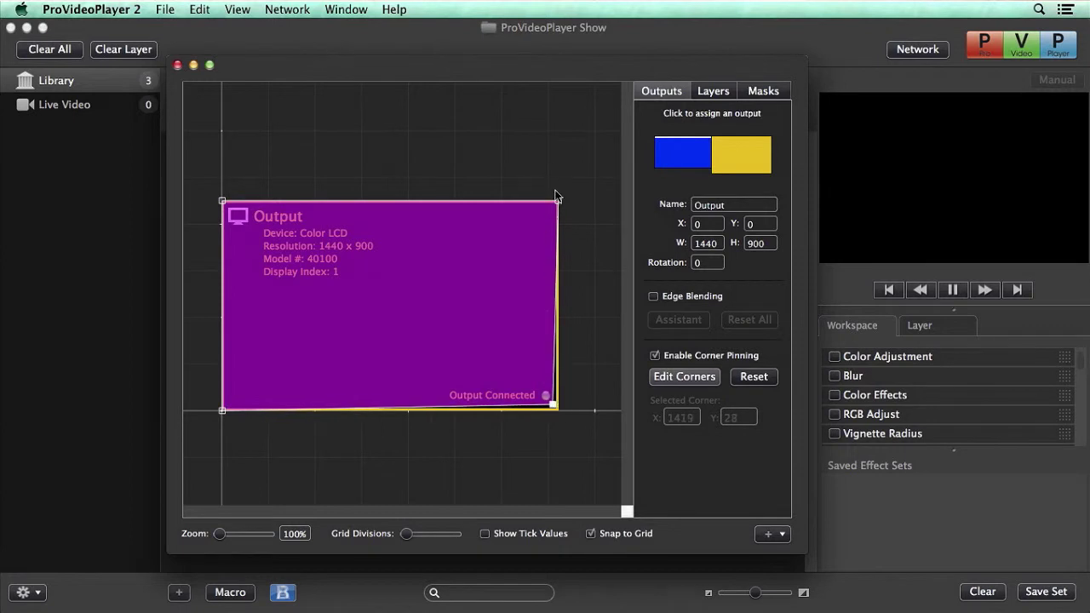
drag(558, 203, 542, 218)
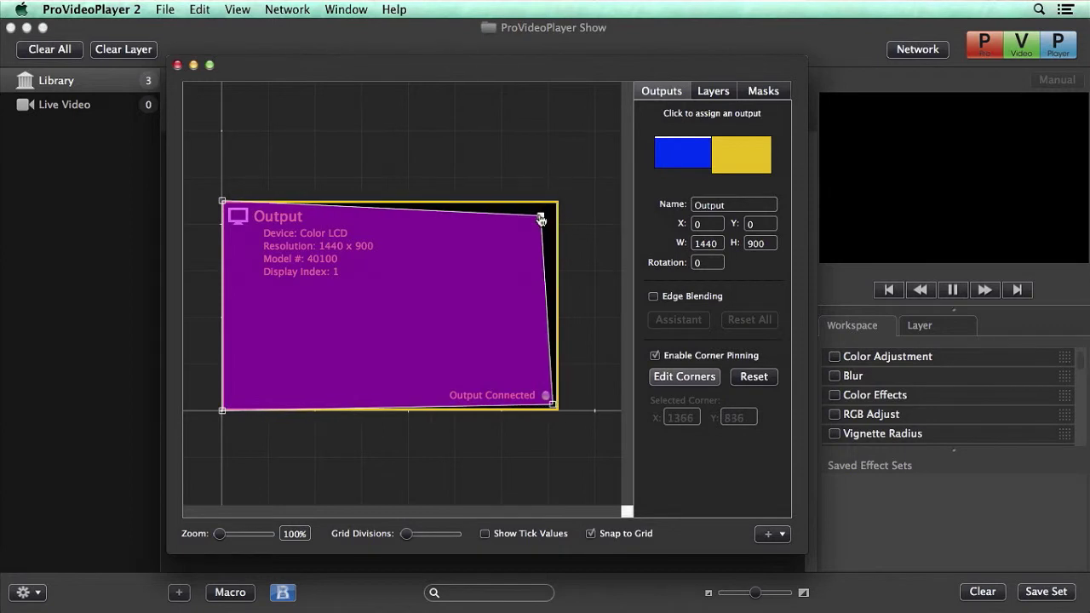
Check the selected corner's X and Y fields and disable corner pinning for the output
click(684, 421)
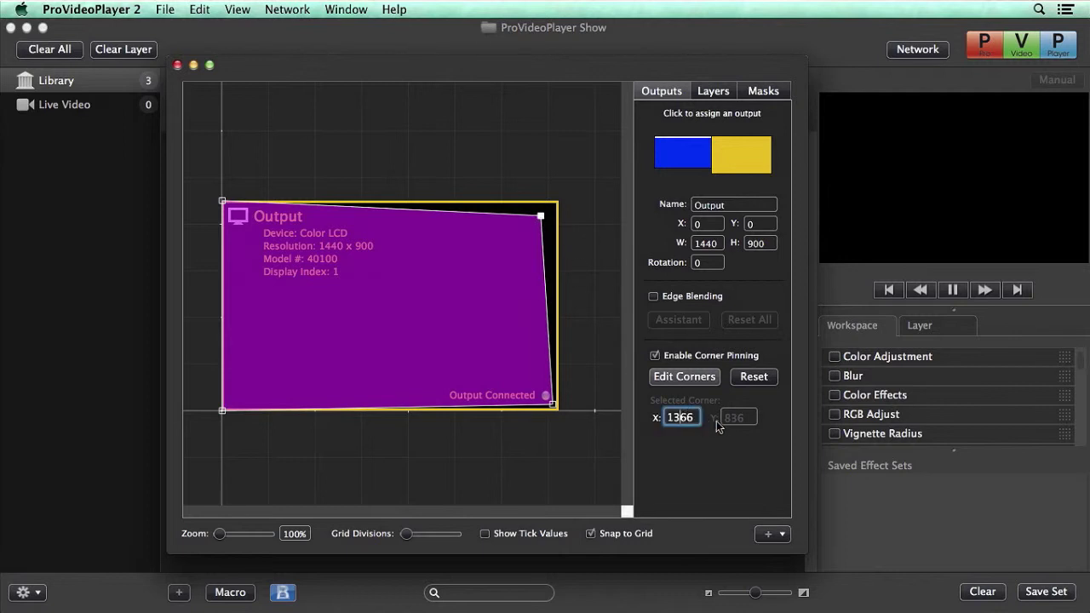
click(732, 419)
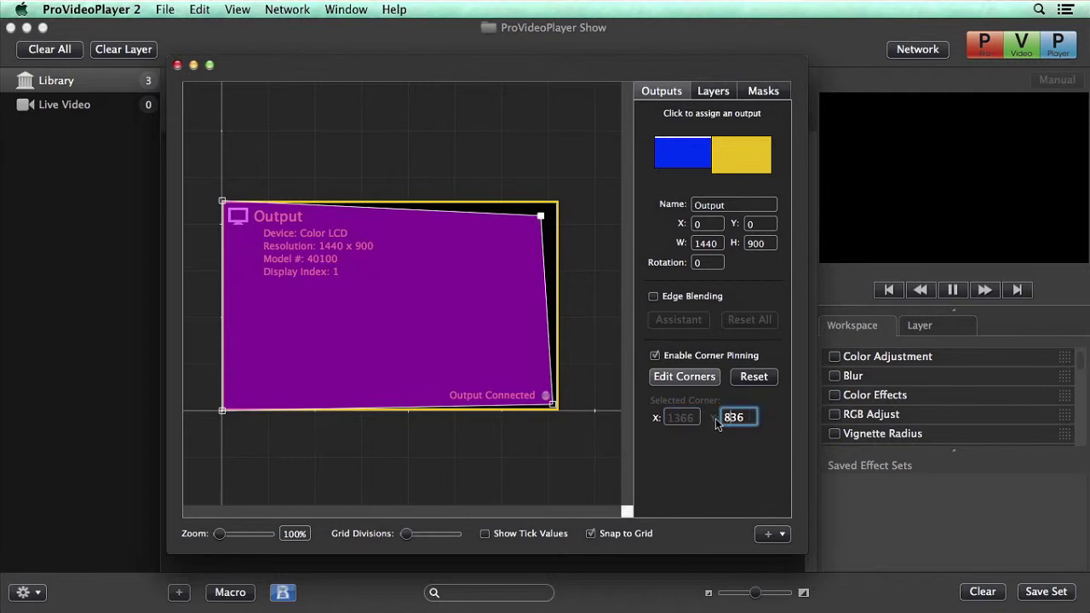
click(656, 356)
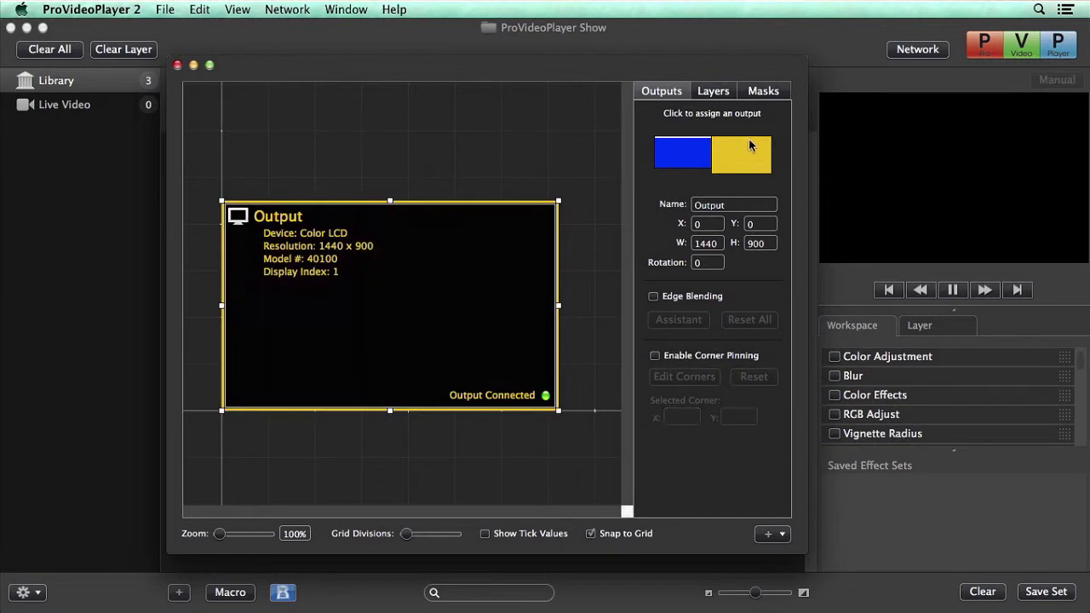
Show the mask settings, play SampleVideo1-1.mov on the default layer and return to the layout editor
click(752, 96)
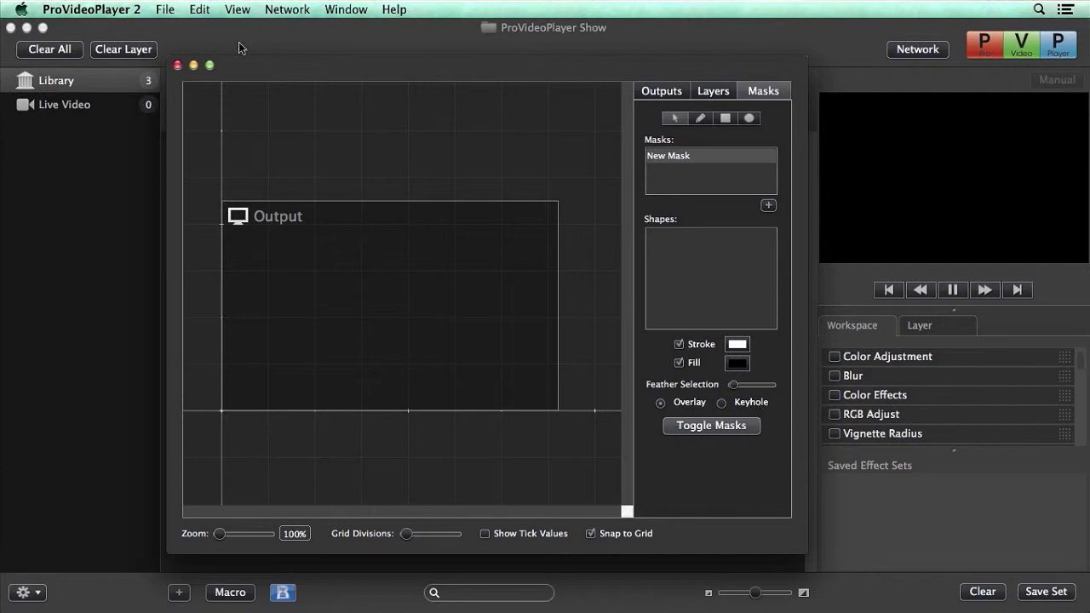
click(177, 66)
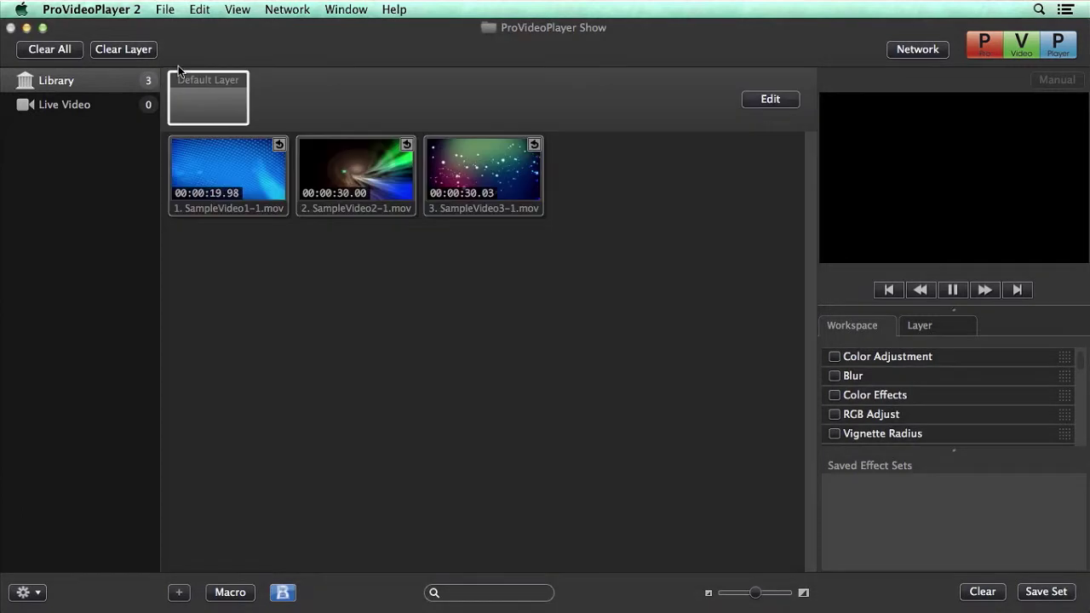
click(233, 171)
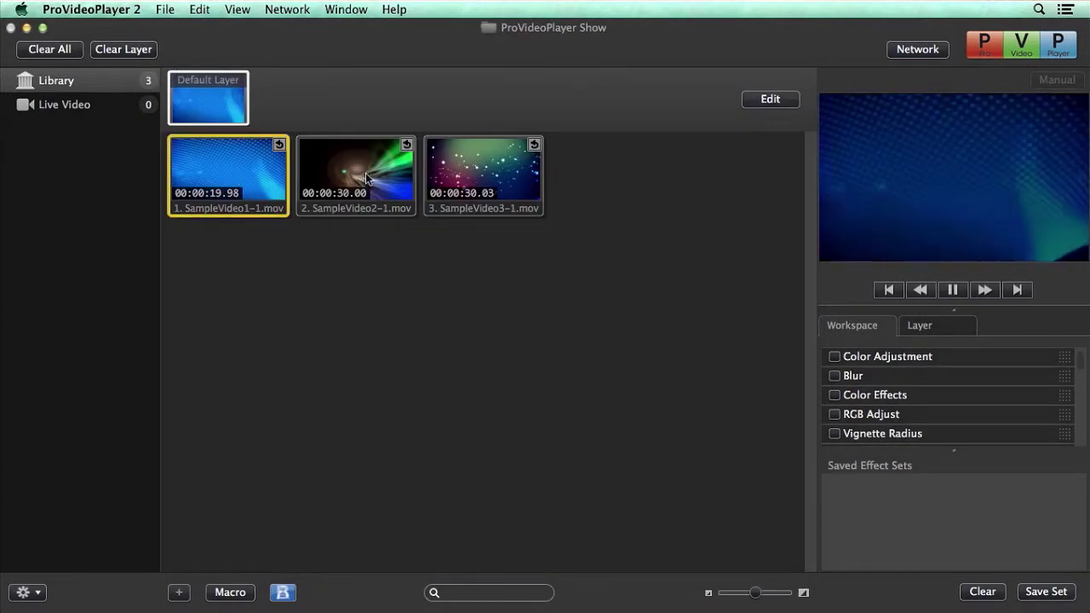
click(770, 99)
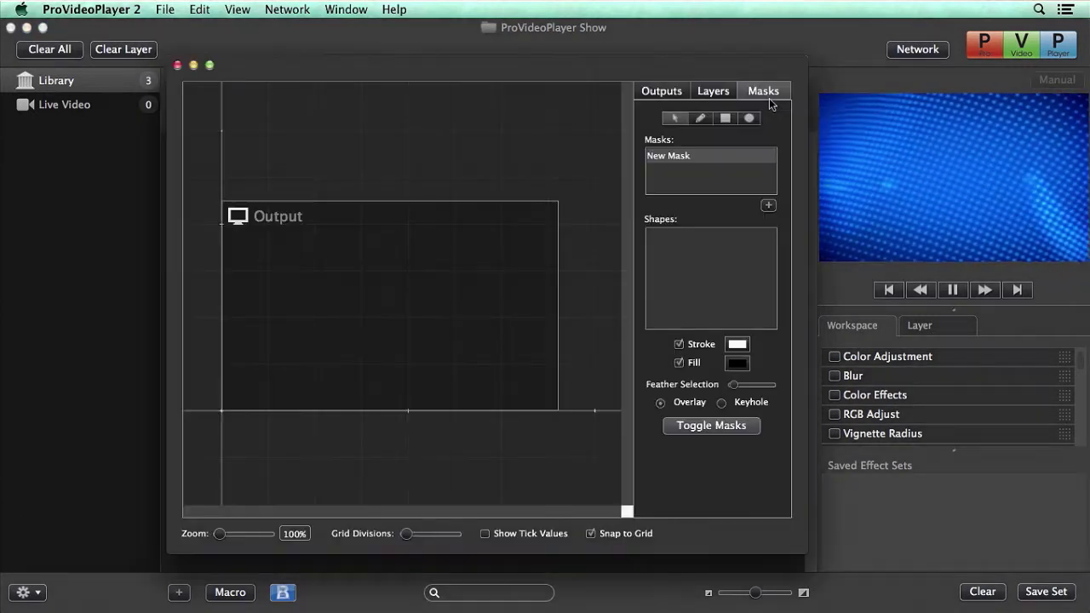
Draw a rectangular mask shape in the middle of the output and move it slightly down and to the right
click(726, 118)
mouse_move(307, 238)
mouse_down()
mouse_move(308, 260)
mouse_move(392, 343)
mouse_move(430, 344)
mouse_up()
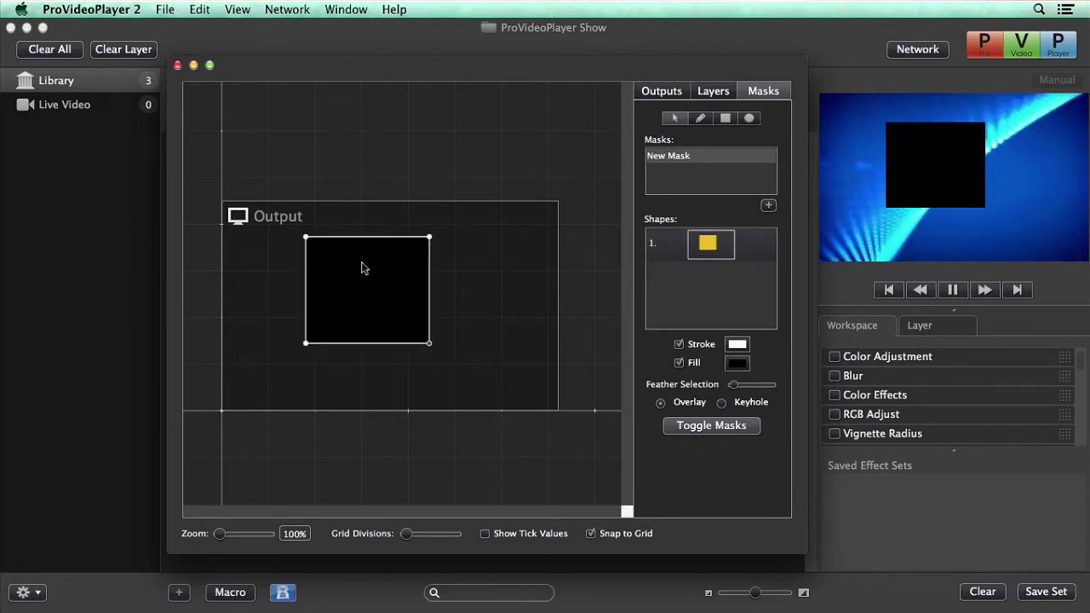
drag(366, 289, 383, 317)
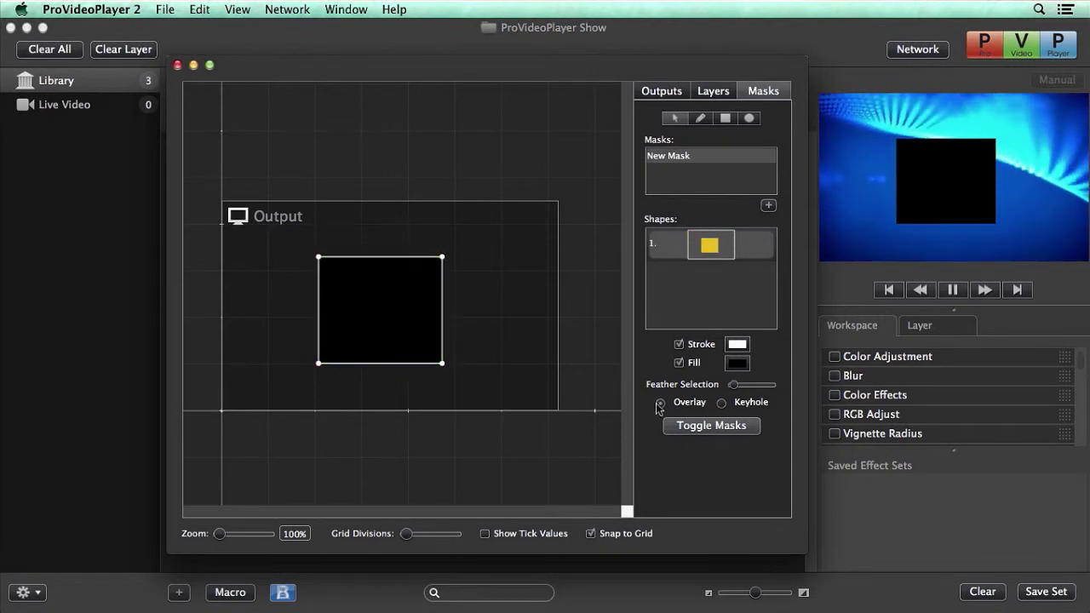
Preview the rectangle as a Keyhole mask, nudging it slightly up and to the right, and delete the shape
click(750, 406)
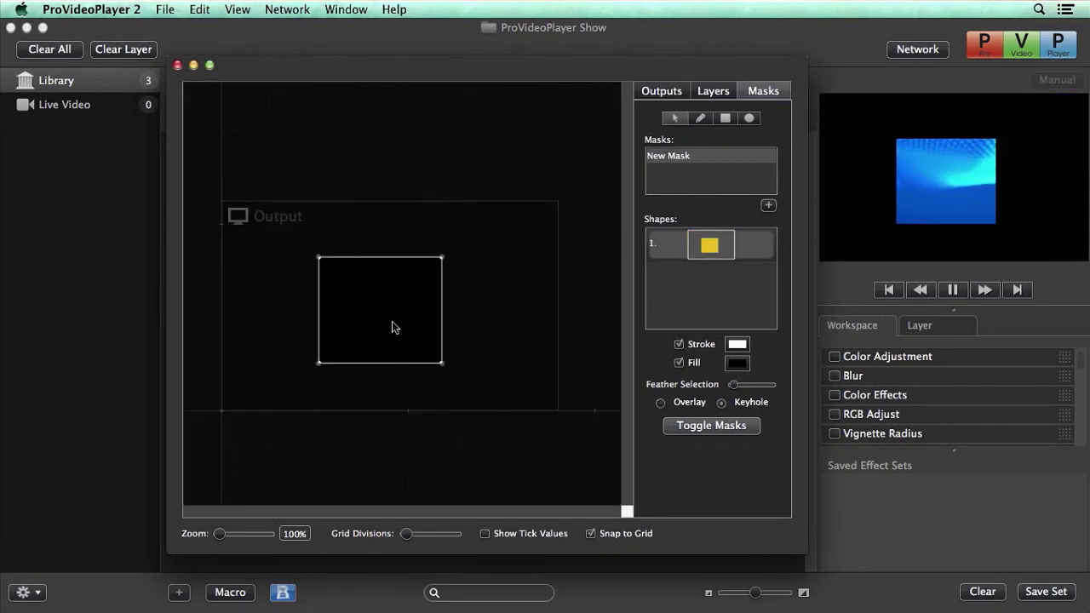
mouse_move(393, 327)
mouse_down()
mouse_move(398, 306)
mouse_move(399, 320)
mouse_up()
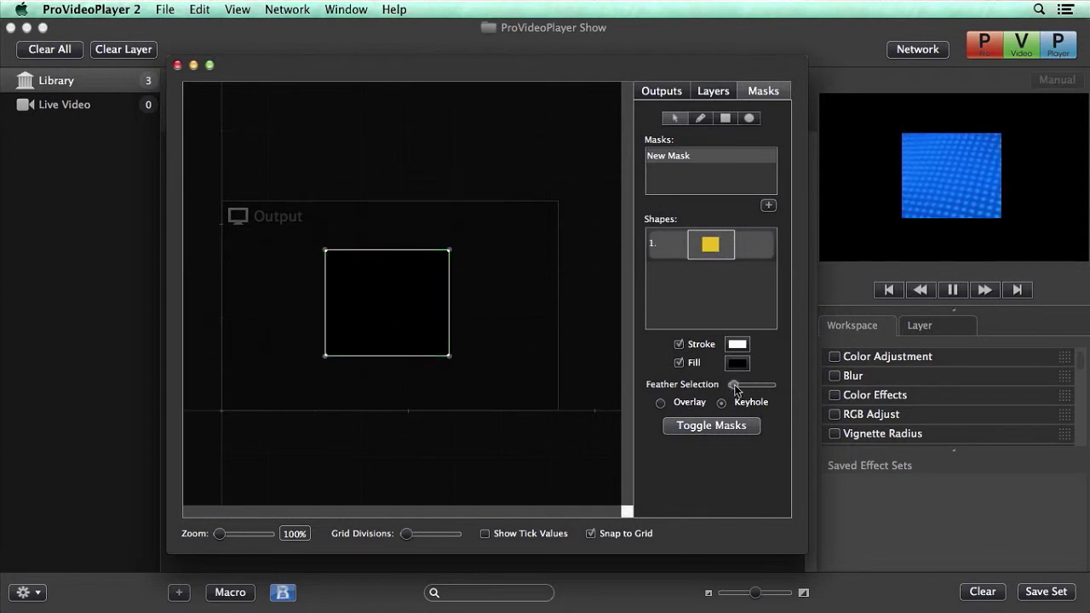
drag(734, 386, 704, 390)
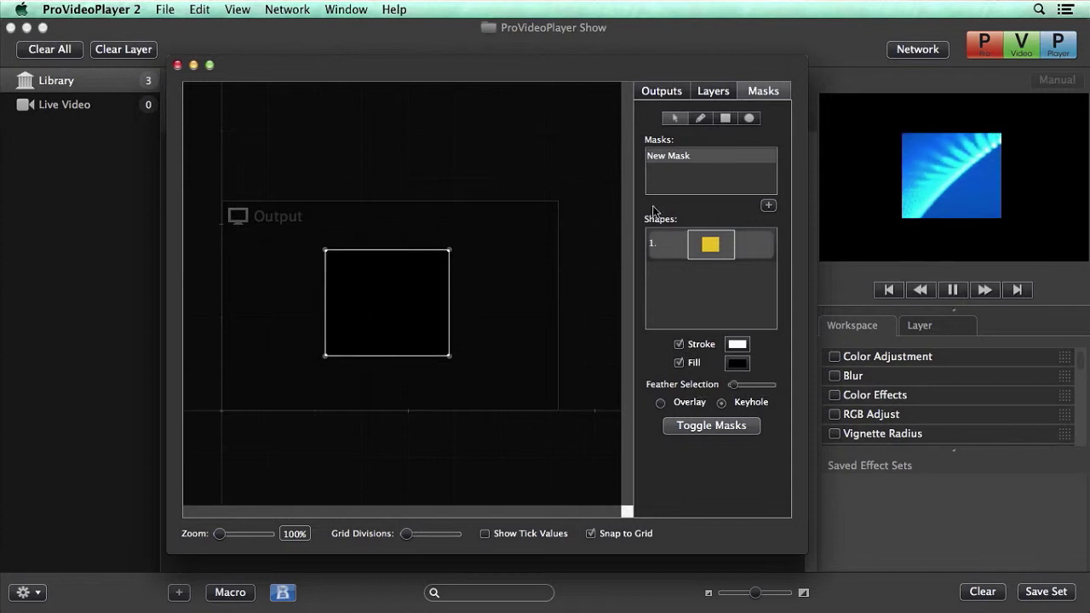
key(BackSpace)
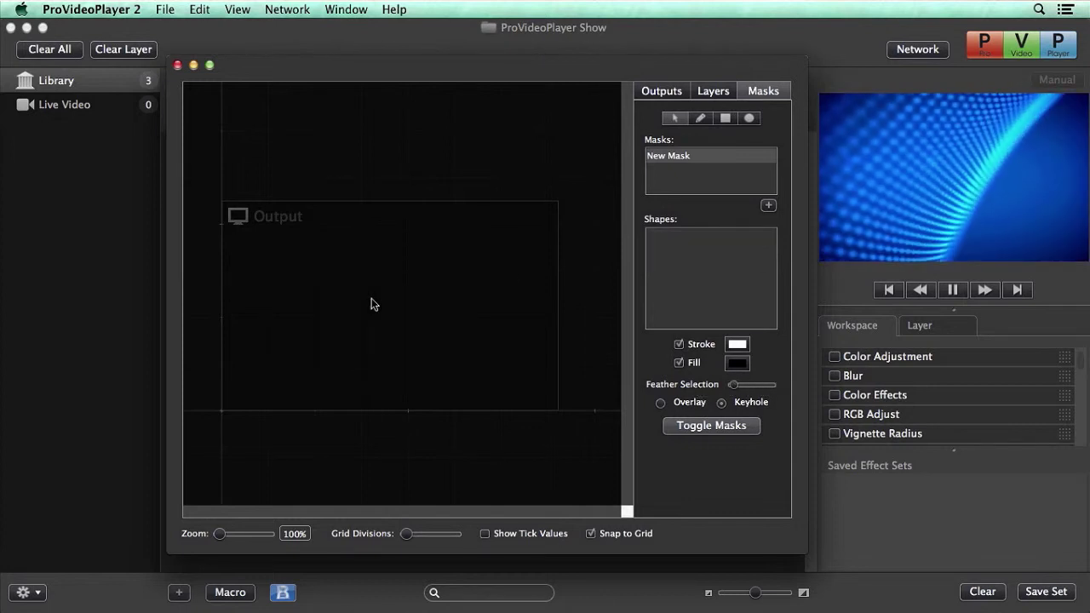
Draw a large circular mask shape in the middle of the output, nearly as tall as the output
click(748, 119)
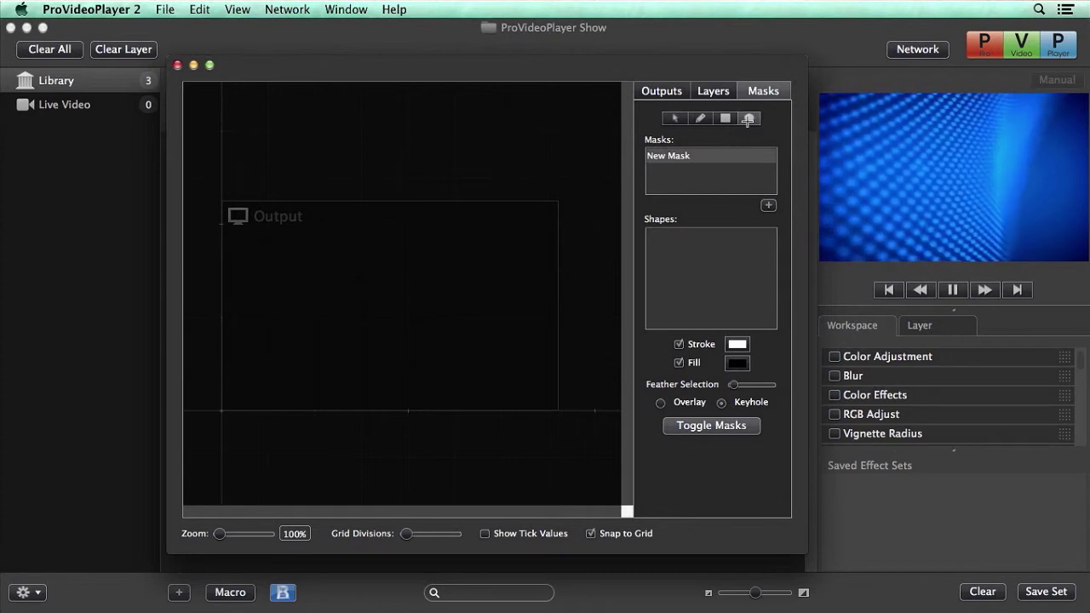
click(378, 312)
drag(378, 312, 438, 345)
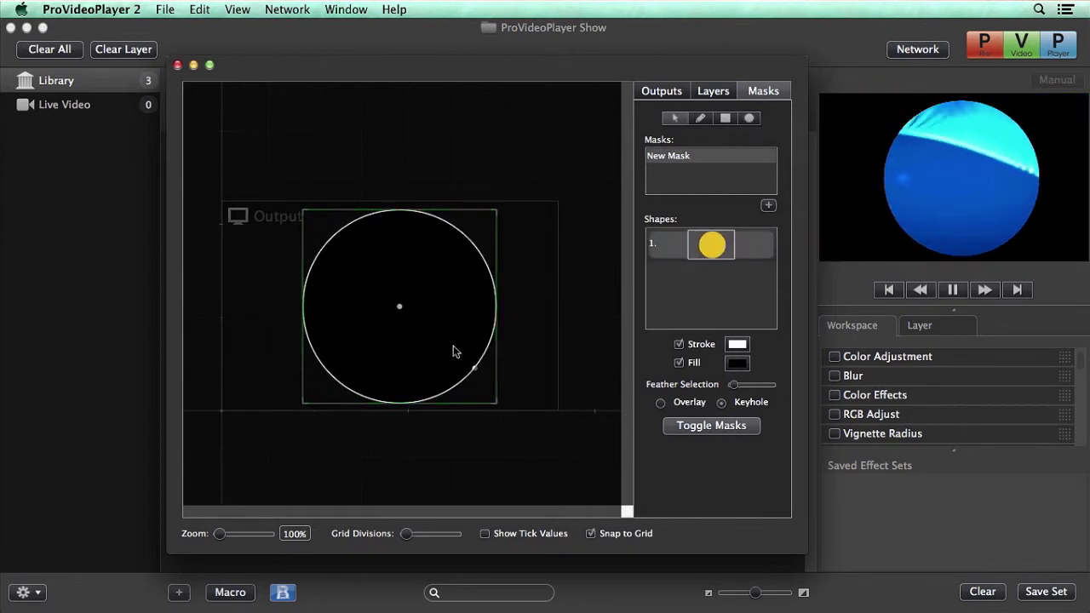
Set the mask mode to Overlay and delete the circular shape
click(696, 406)
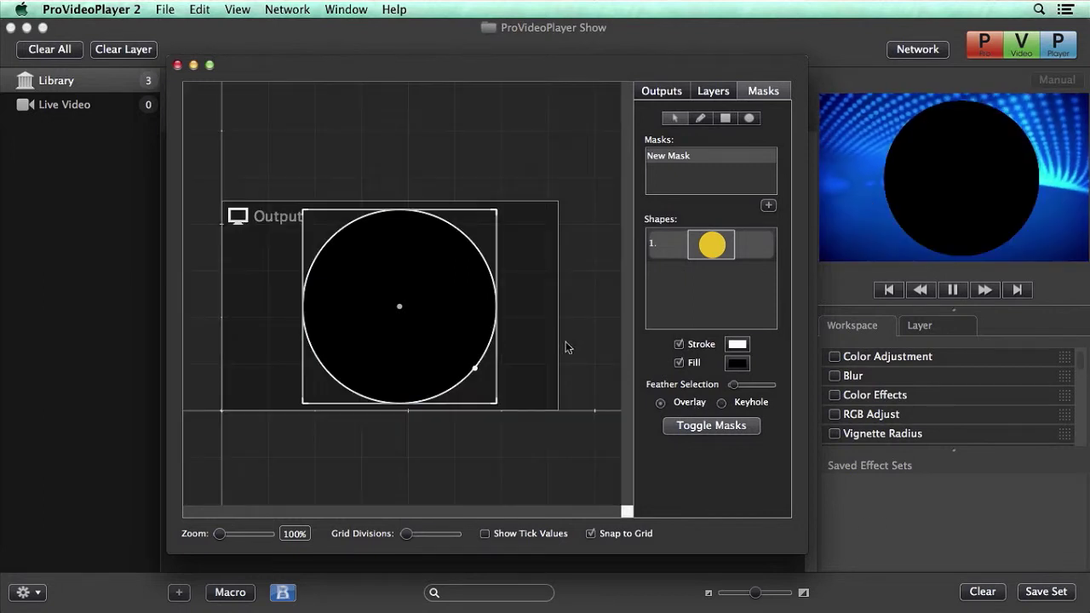
key(Delete)
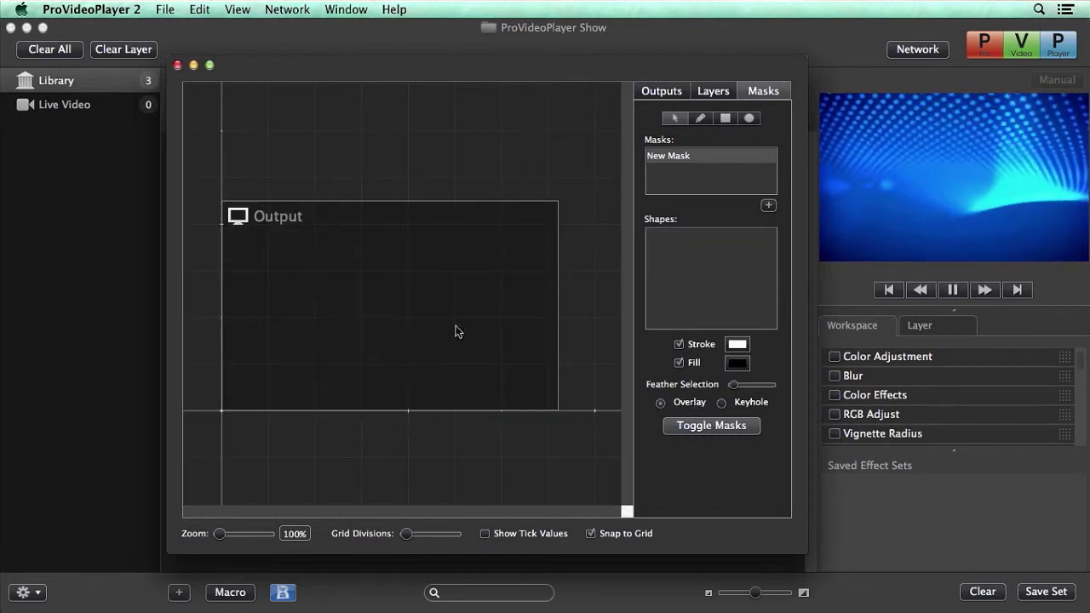
Draw a closed freeform mask shape with the Pen tool, with straight edges on the left and bottom and a curved upper-right side
click(701, 119)
click(302, 282)
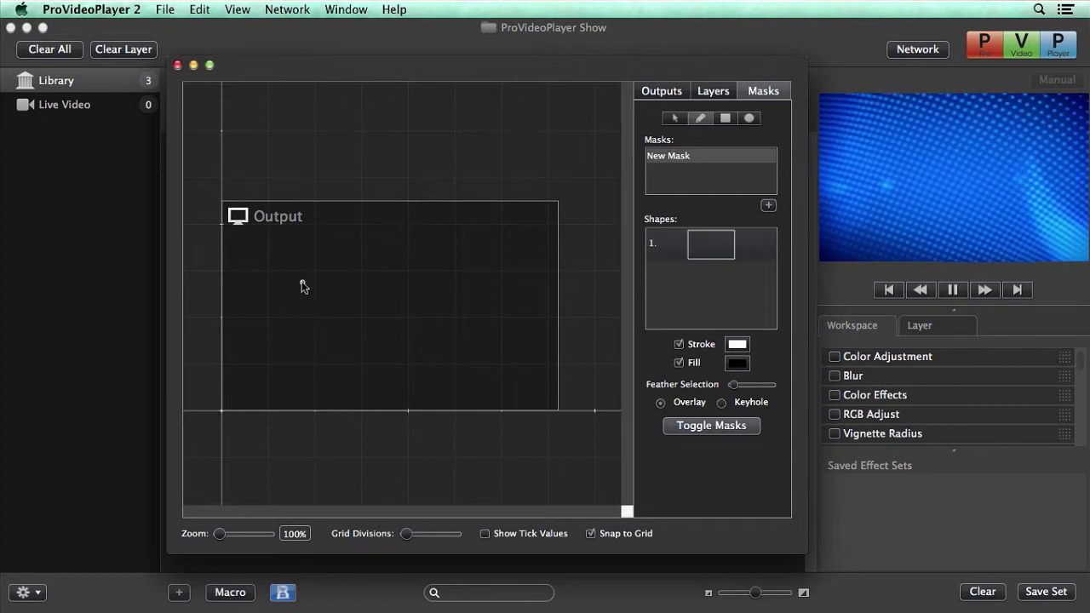
click(358, 379)
click(492, 387)
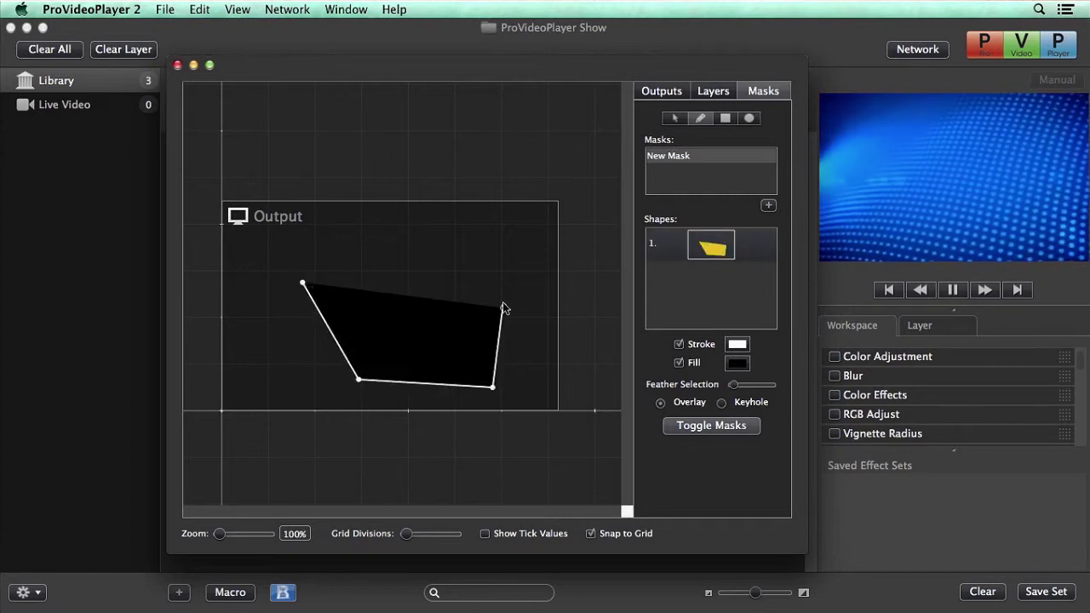
click(518, 343)
click(503, 307)
click(486, 272)
drag(401, 250, 376, 258)
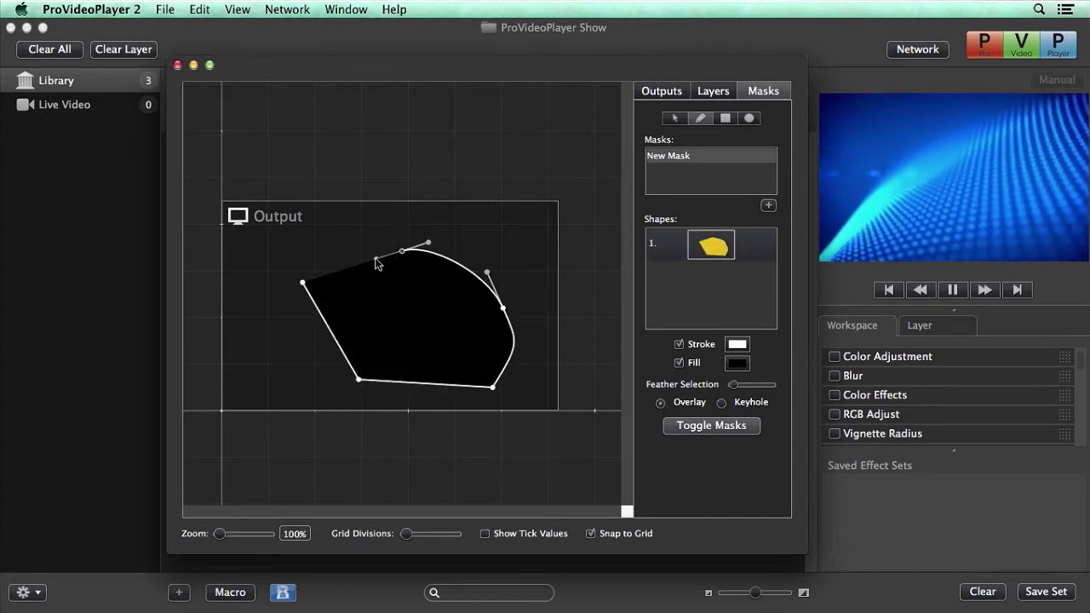
click(304, 283)
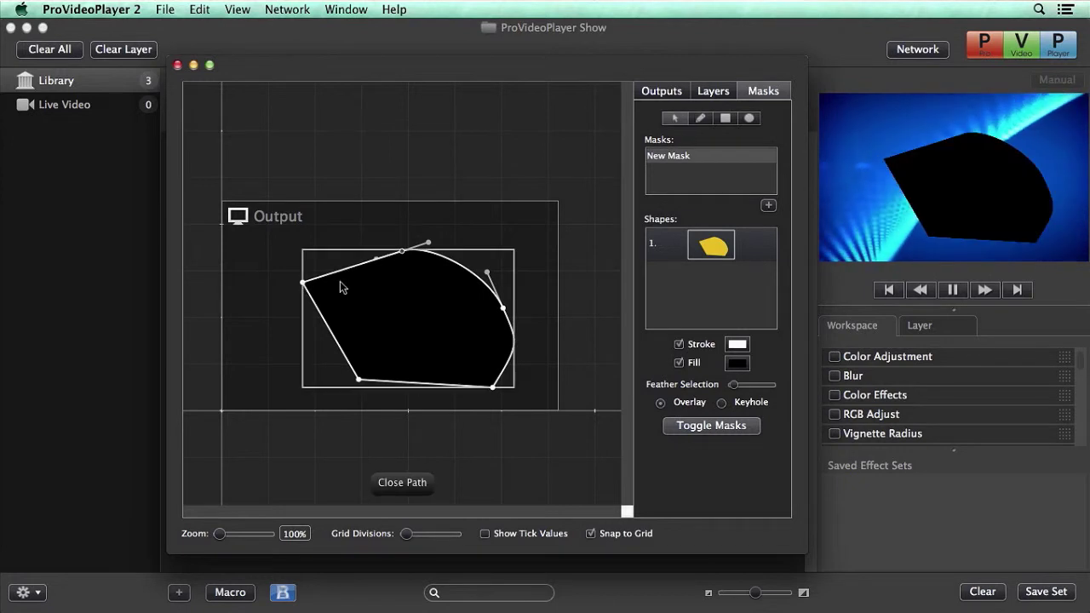
Compare the freeform shape in Keyhole and Overlay modes, ending on Overlay, and delete the shape
click(738, 404)
click(690, 403)
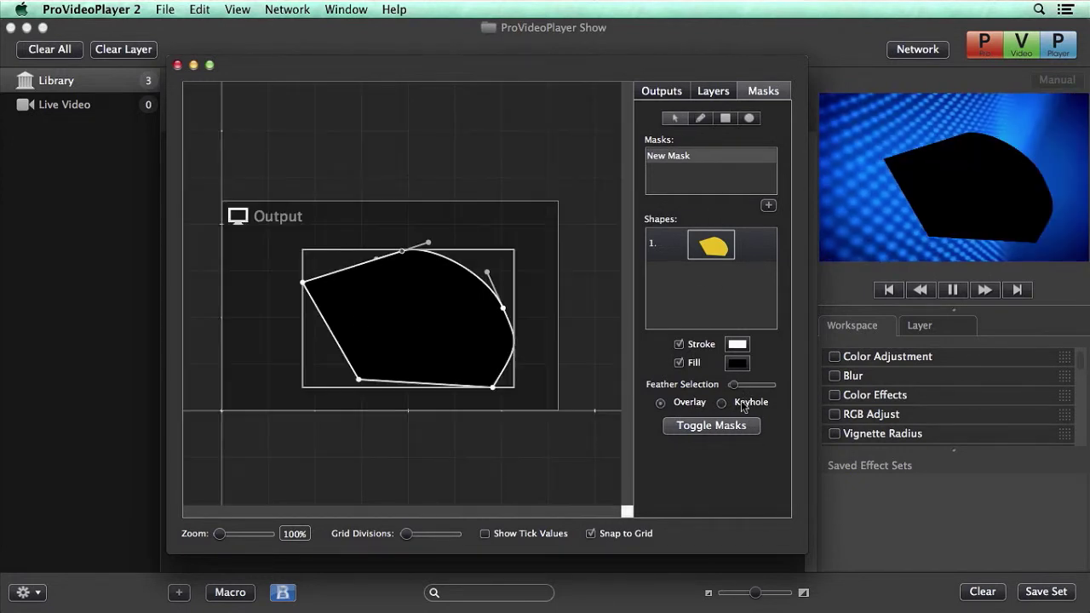
click(735, 403)
click(690, 403)
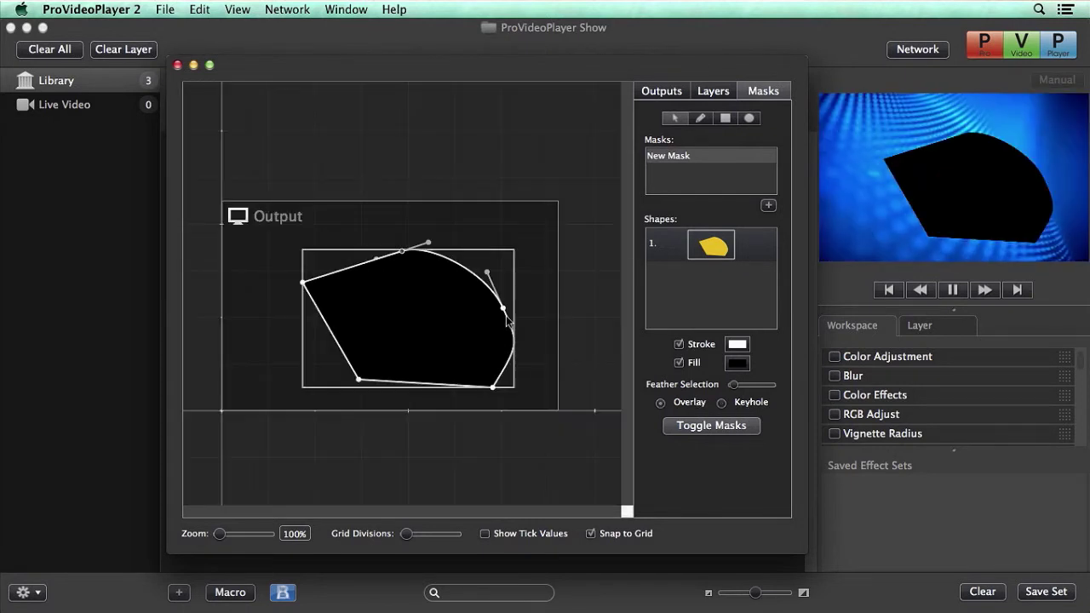
click(484, 263)
key(Delete)
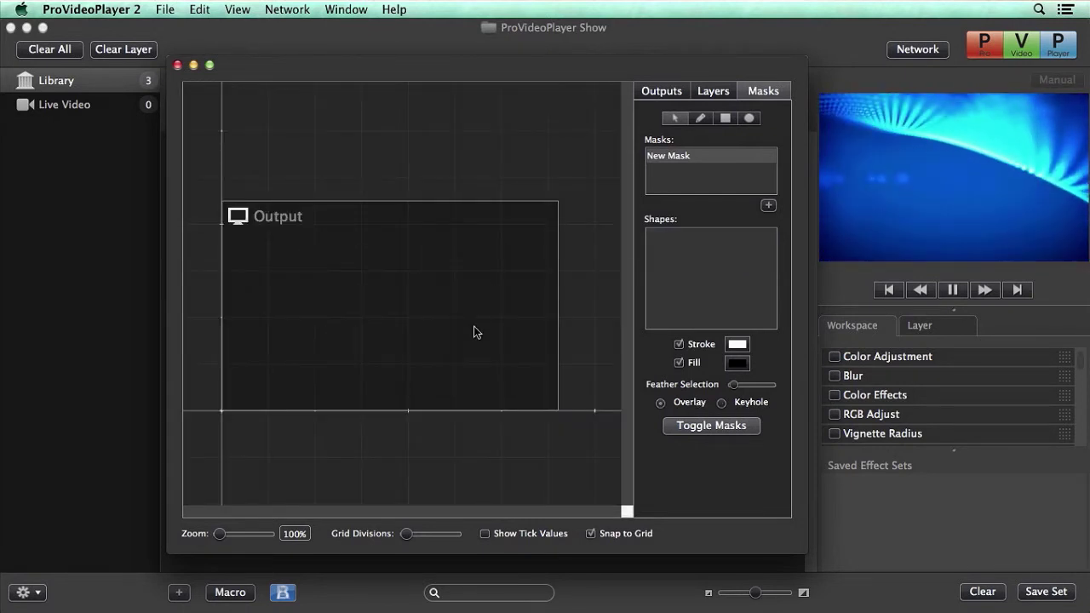
Clear all playing content and reopen the layout editor's mask settings
click(49, 50)
click(50, 50)
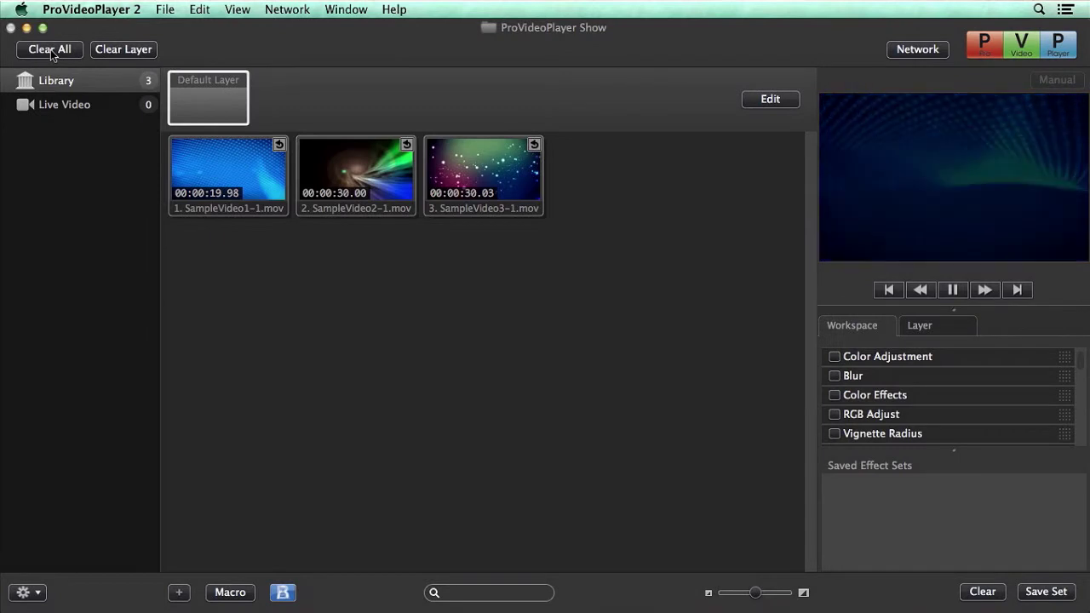
click(769, 99)
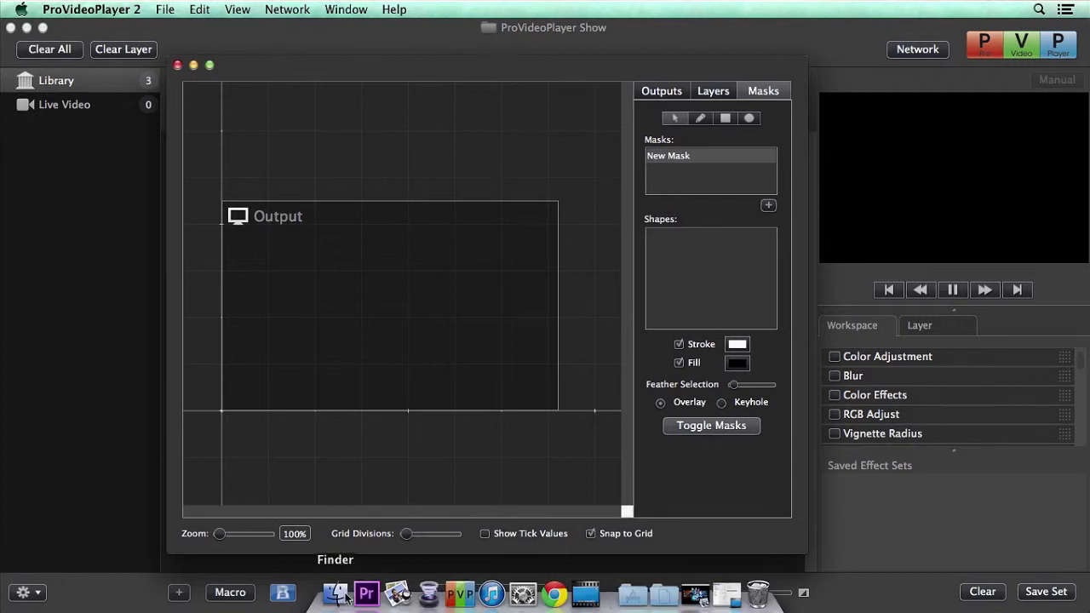
Switch to Finder and bring the image with the red rectangle and circle into the output as a mask shape
click(339, 596)
drag(699, 330, 323, 311)
click(386, 225)
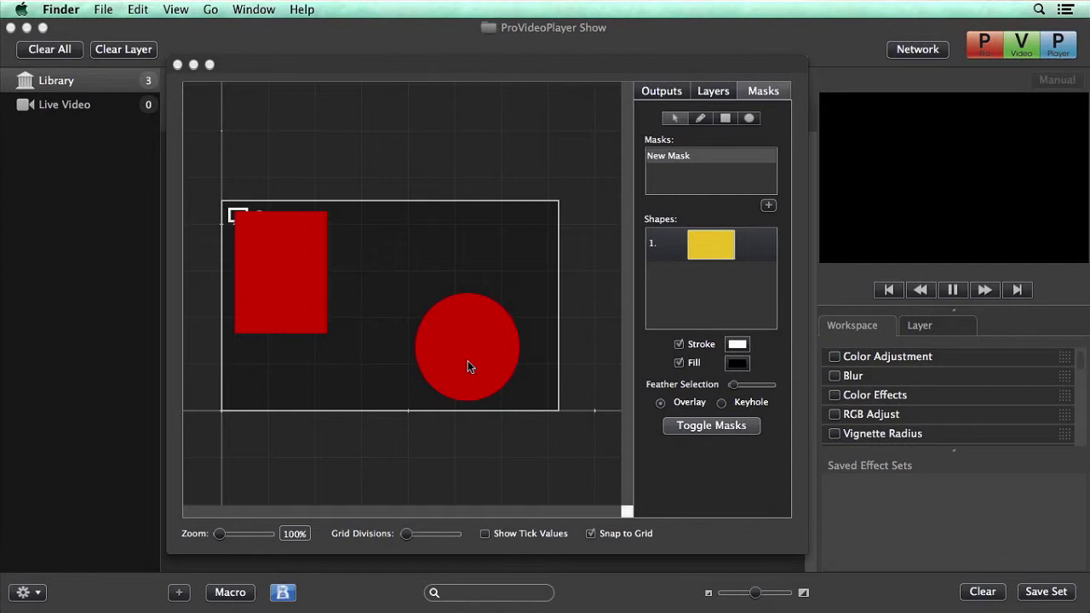
Play SampleVideo1-1.mov on the default layer and set the imported image mask to Keyhole in the layout editor
click(129, 253)
click(207, 160)
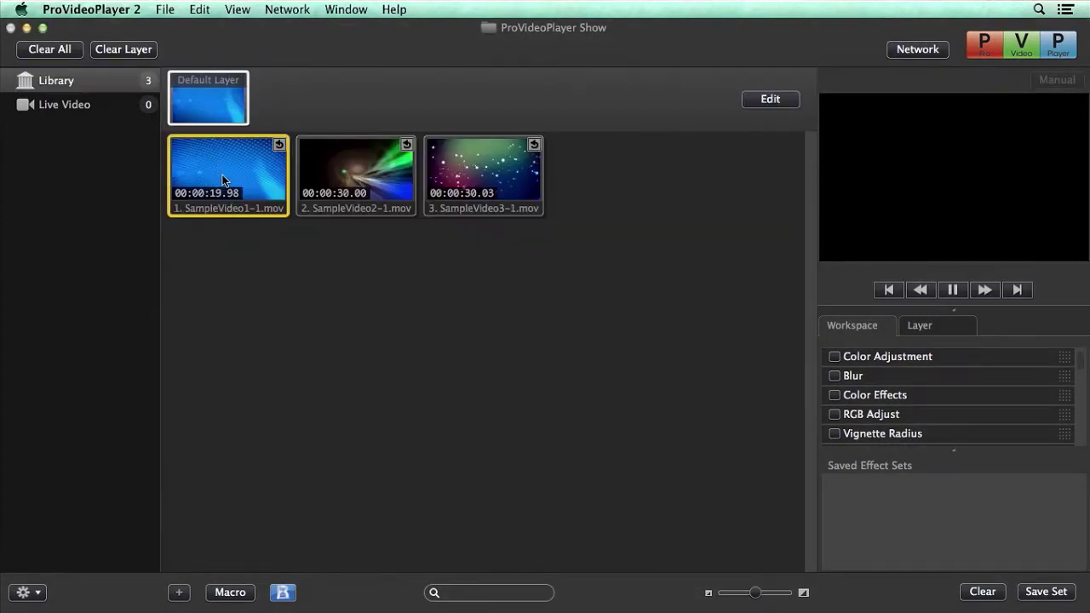
click(770, 98)
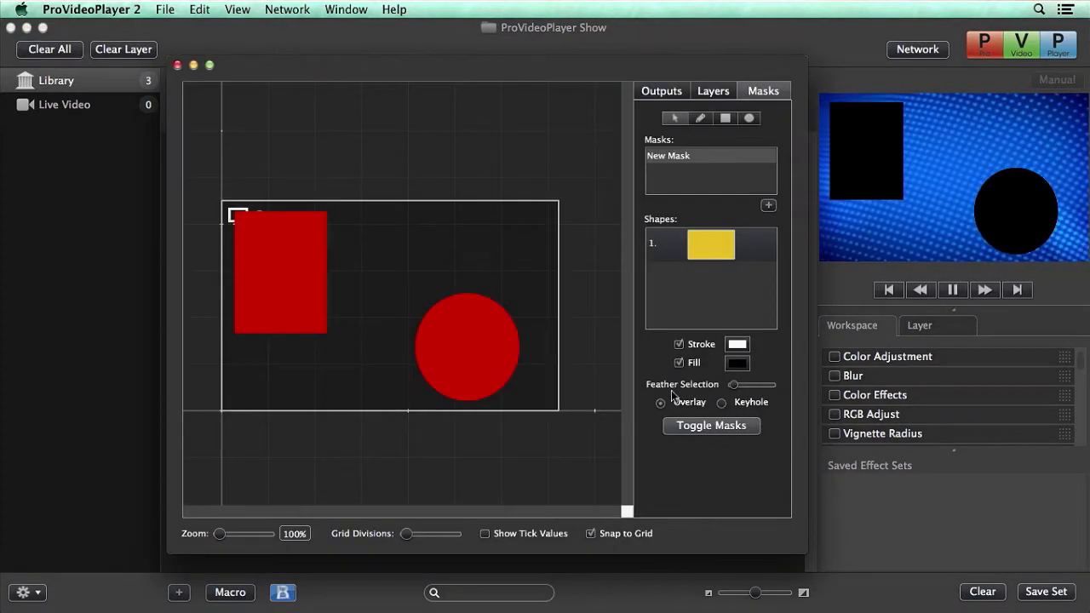
click(729, 407)
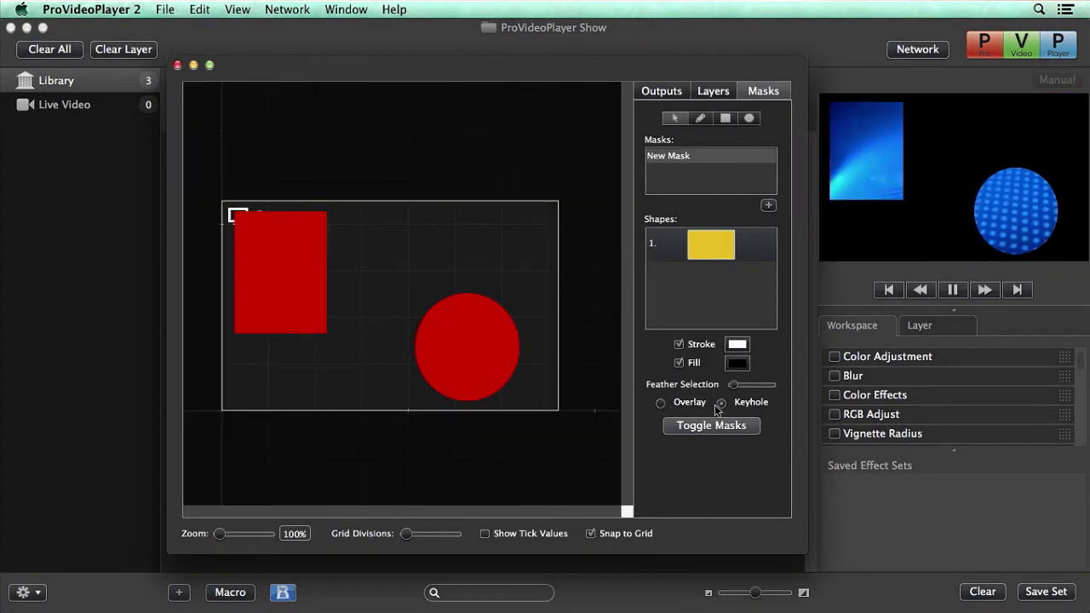
Set the mask to Overlay and replace its rectangle-and-circle image shape with maskFade.png brought in from Finder
click(694, 405)
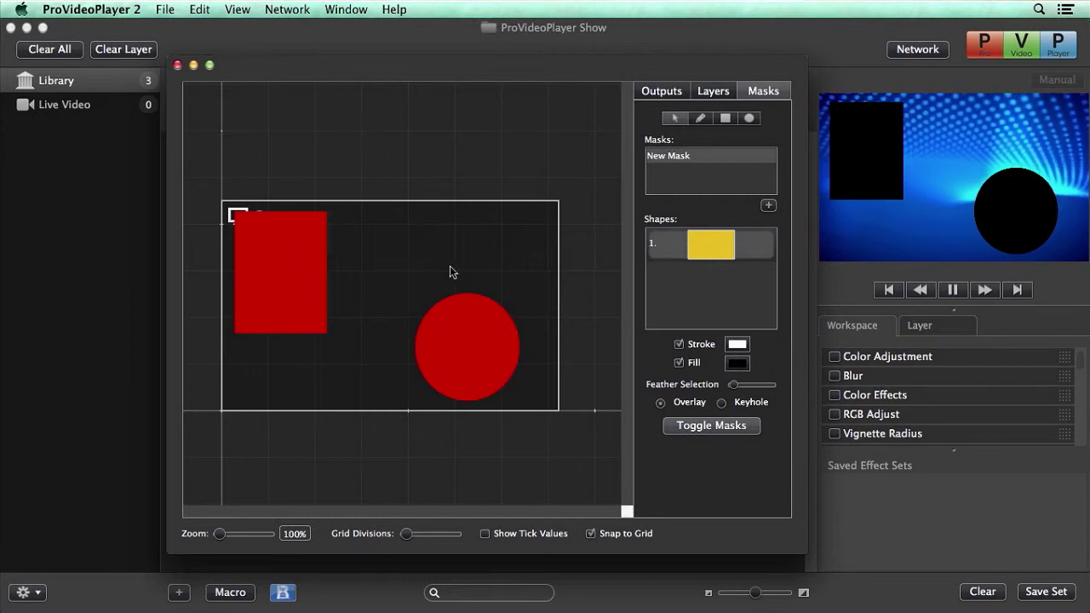
key(Delete)
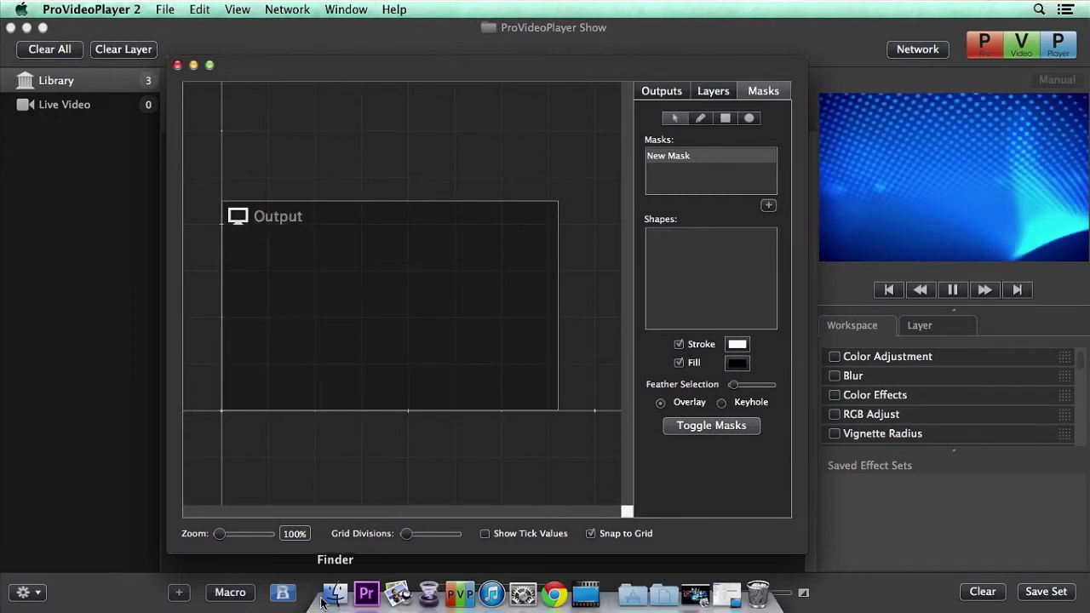
click(336, 596)
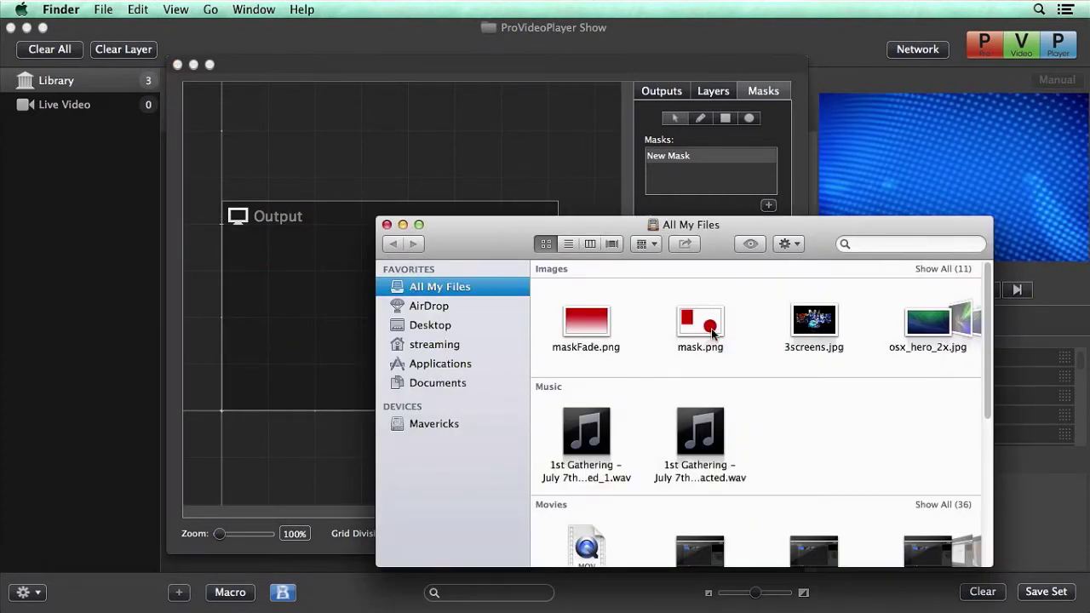
drag(587, 324, 323, 294)
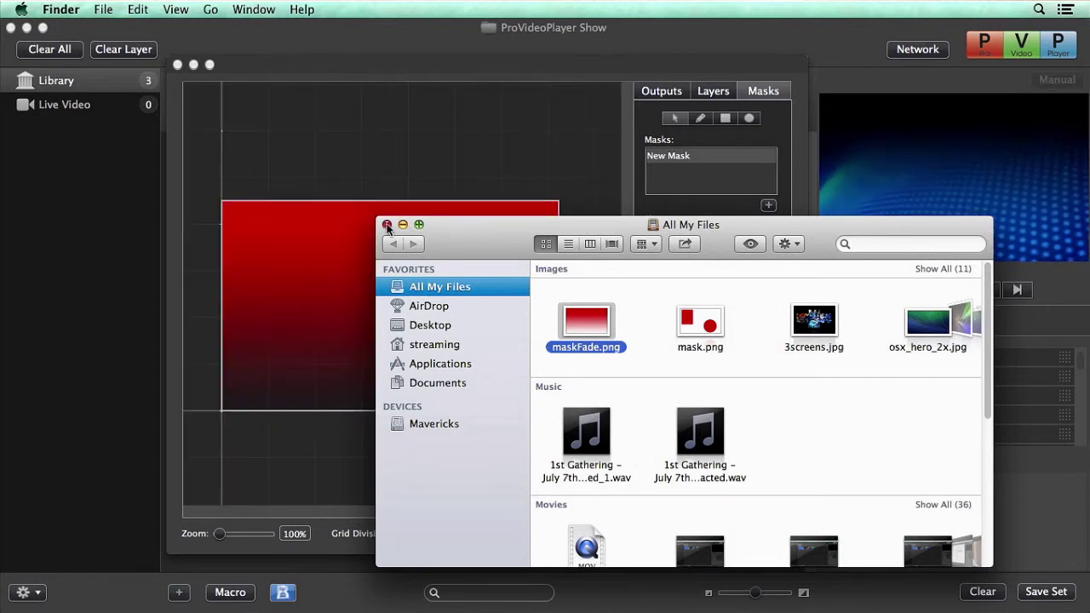
click(386, 224)
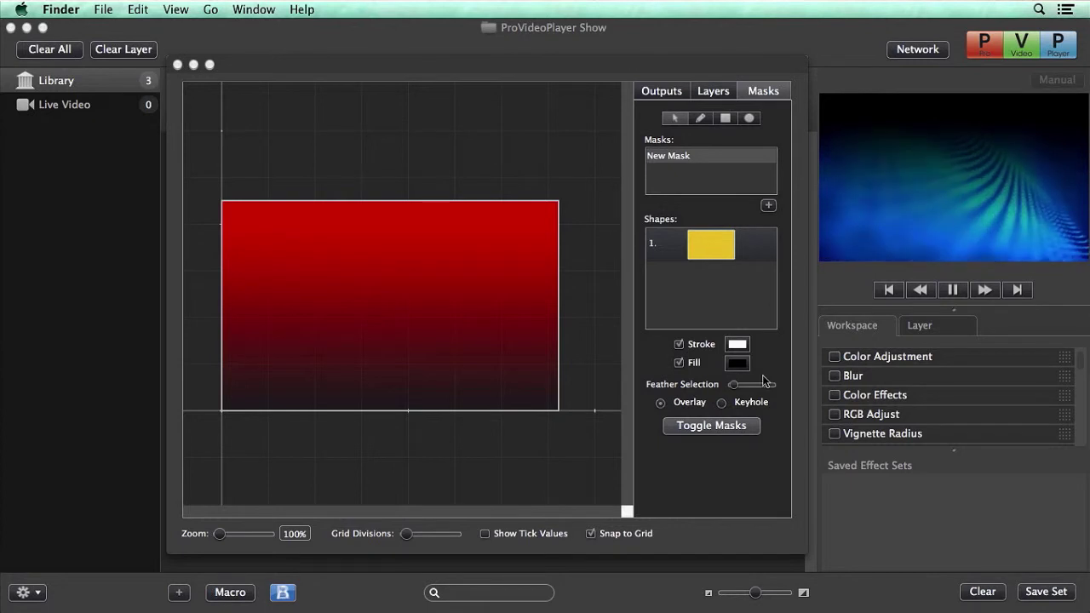
Compare the red fade image mask in Keyhole and Overlay modes, ending on Overlay
click(722, 403)
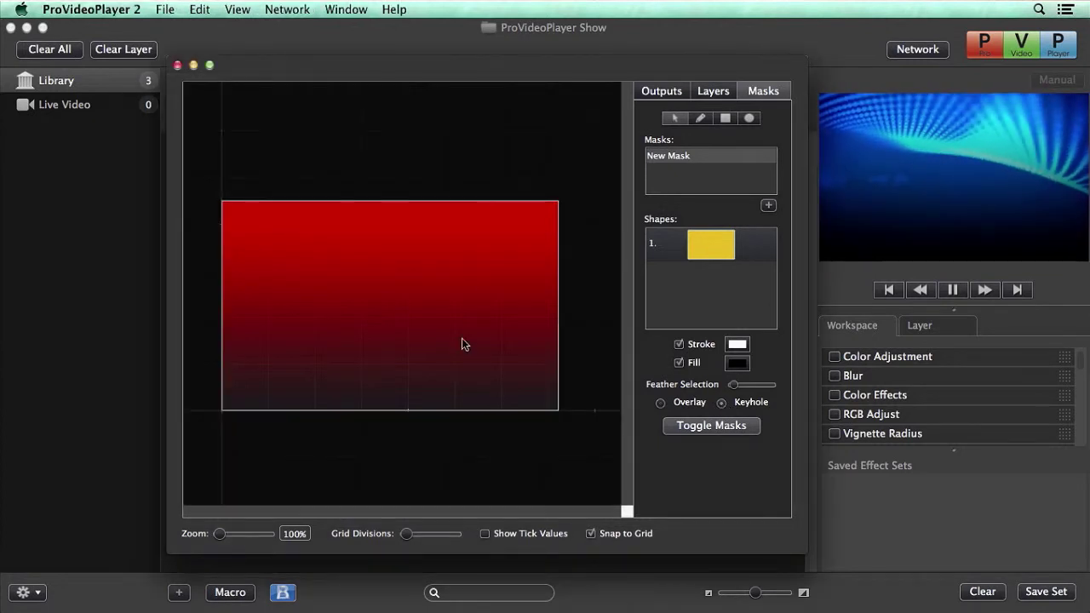
click(661, 403)
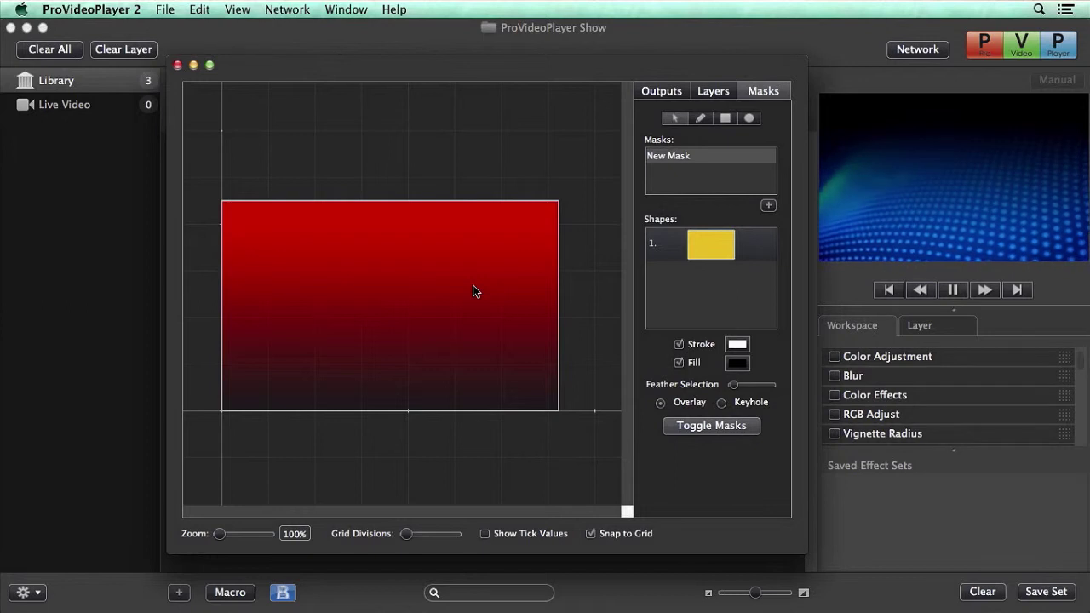
Clear all playing content and reopen the layout editor from the library view
click(63, 53)
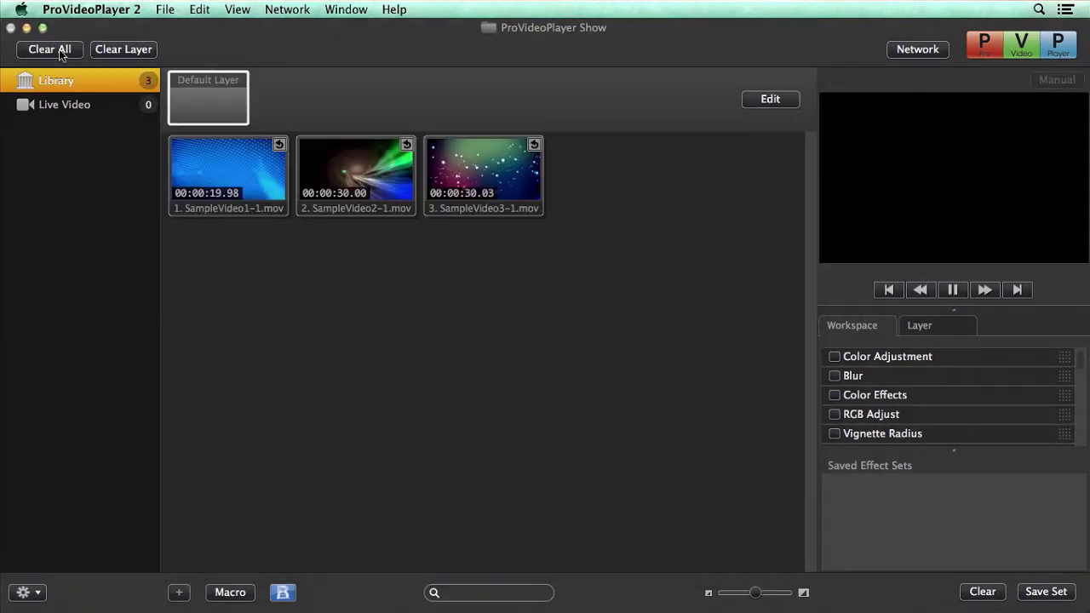
click(784, 105)
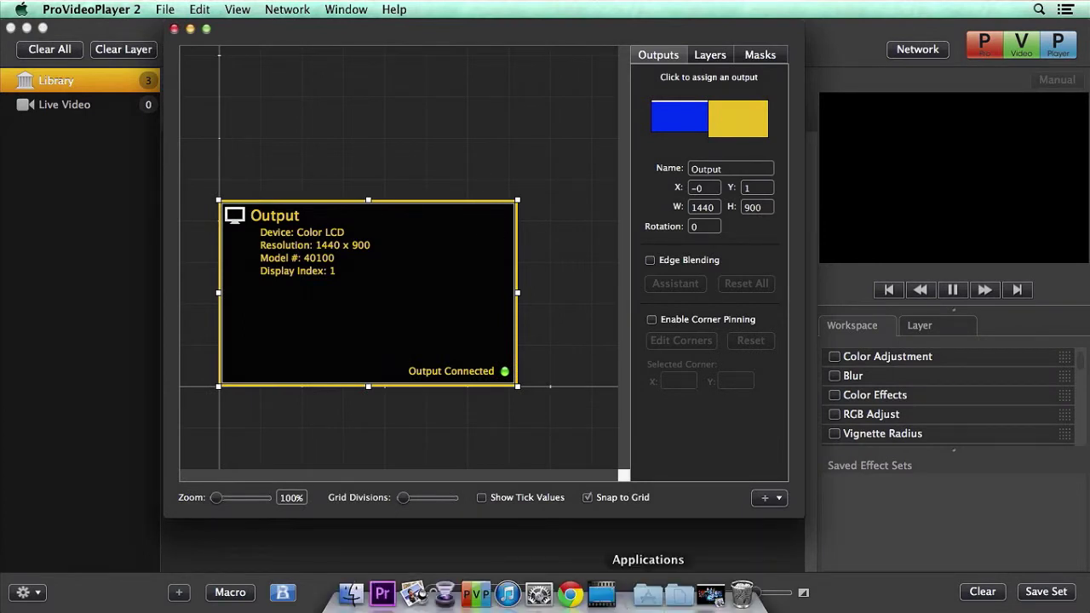
Examine the 3screens.jpg photo in Preview, close it and return to the layout editor with no output selected
click(706, 594)
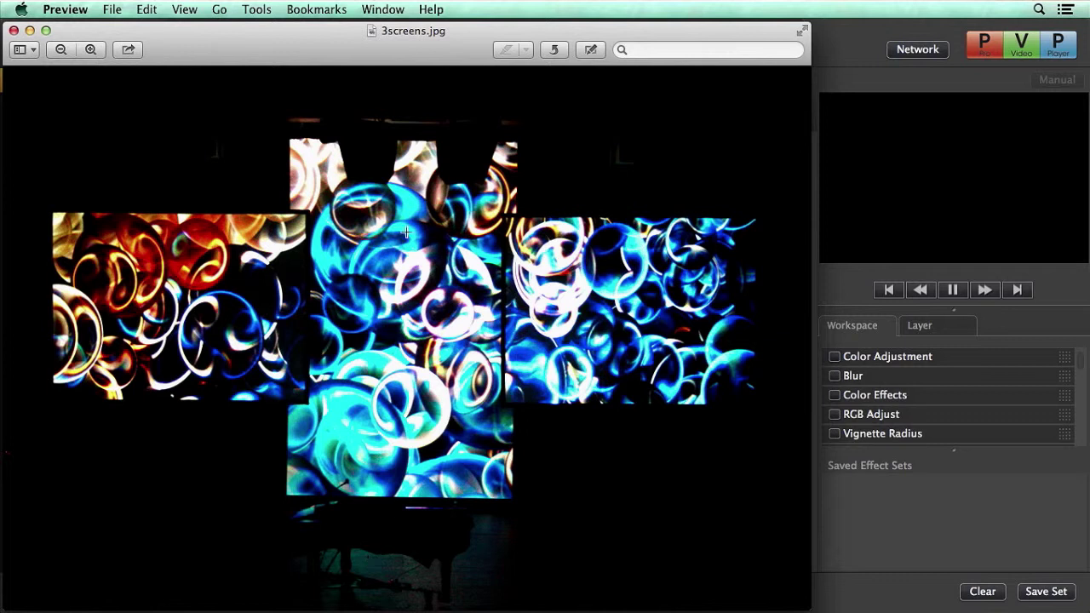
click(14, 31)
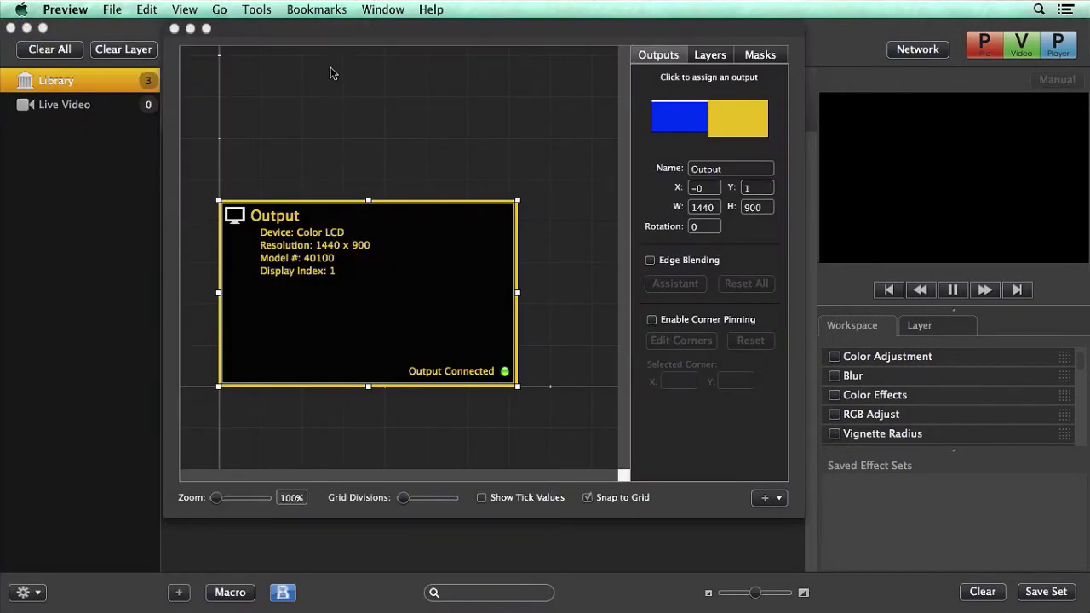
click(331, 73)
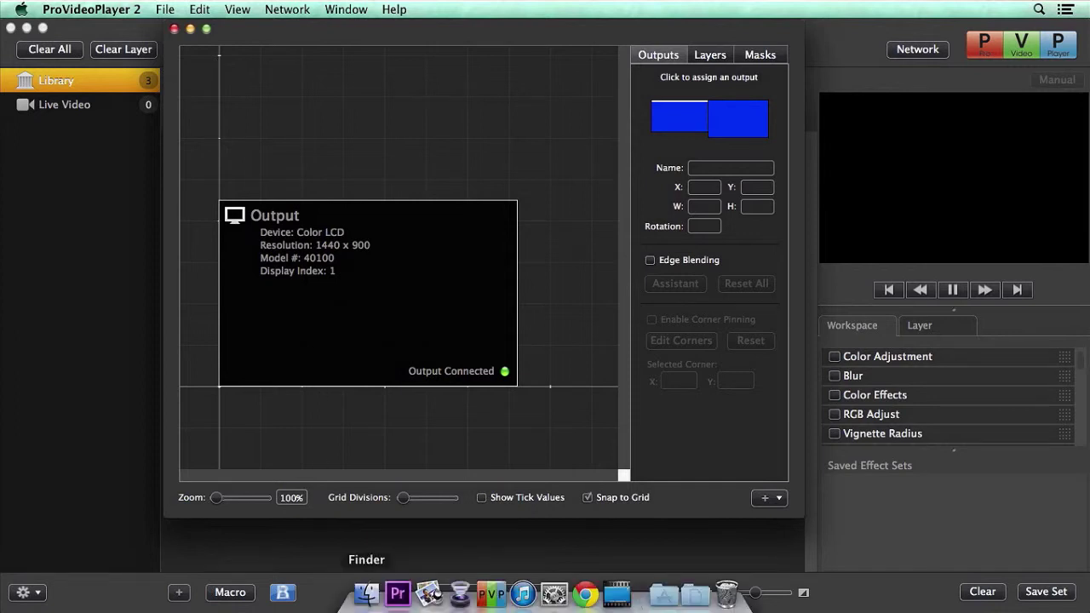
Bring 3screens.jpg from Finder into the layout as the background image and enlarge it to about 7002 × 4721
click(368, 597)
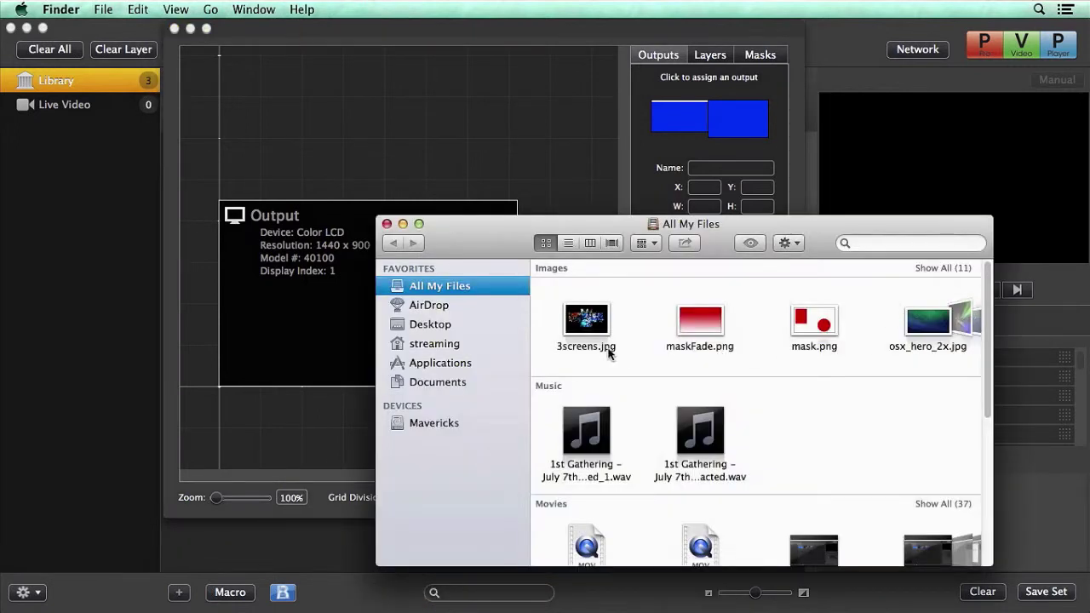
drag(586, 336, 461, 117)
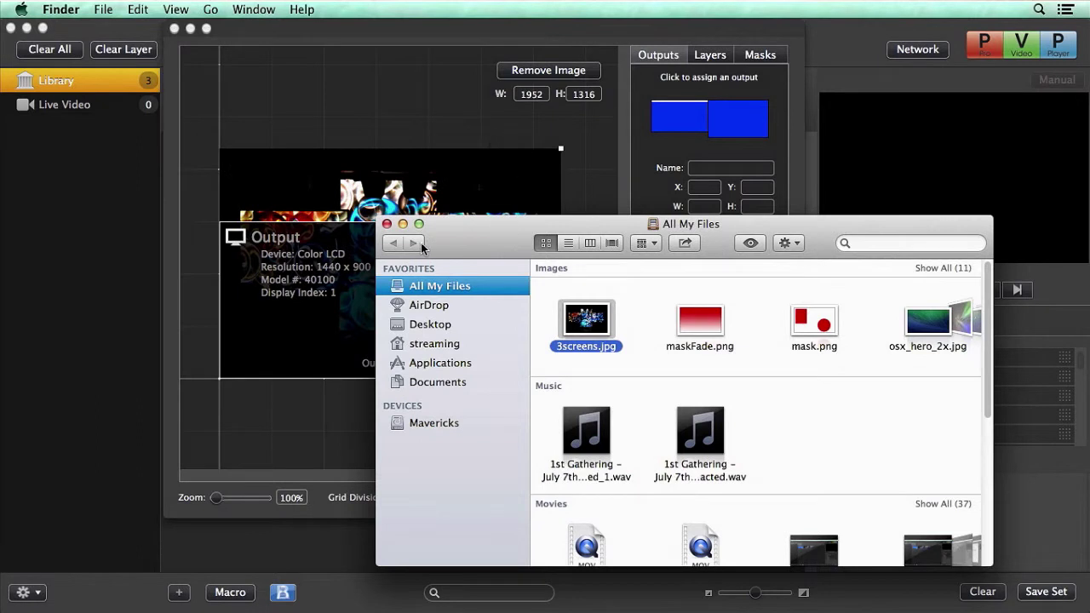
click(386, 229)
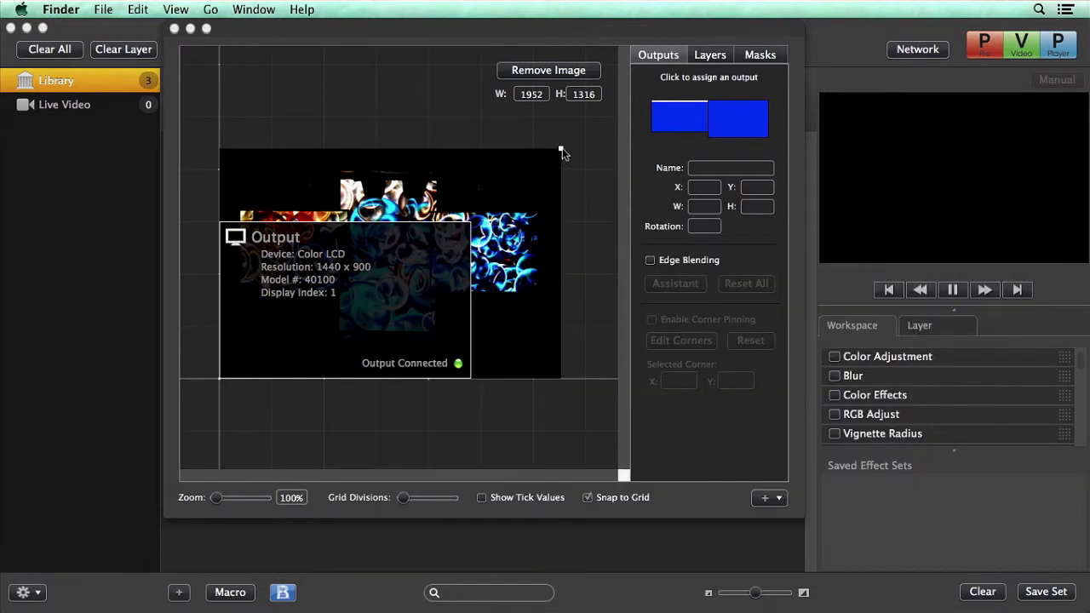
drag(561, 151, 592, 121)
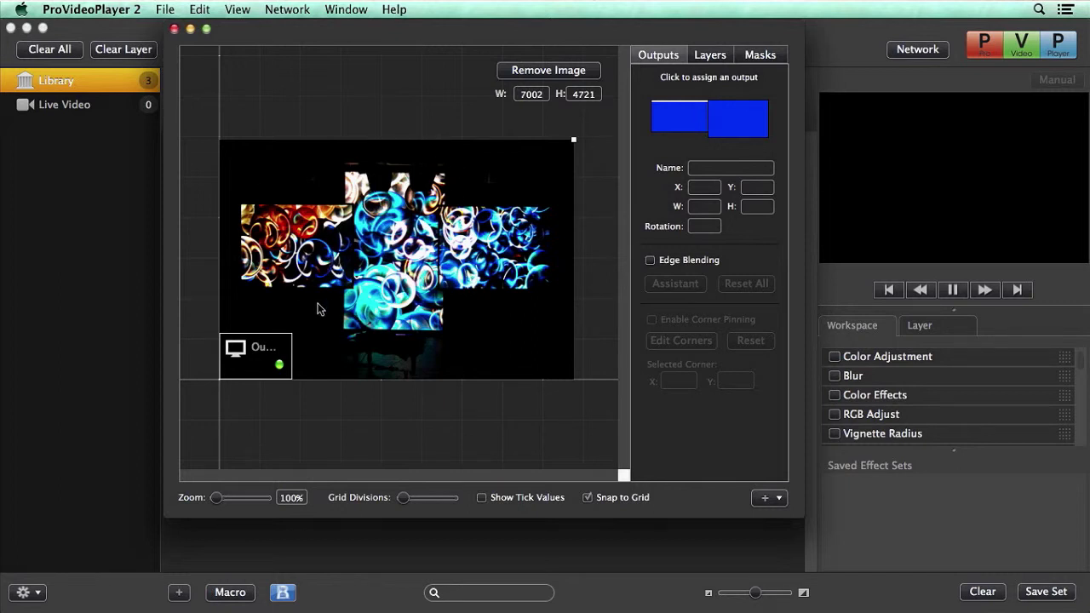
Add two custom outputs to the layout, each 1280 × 720 and named Custom Output
click(768, 501)
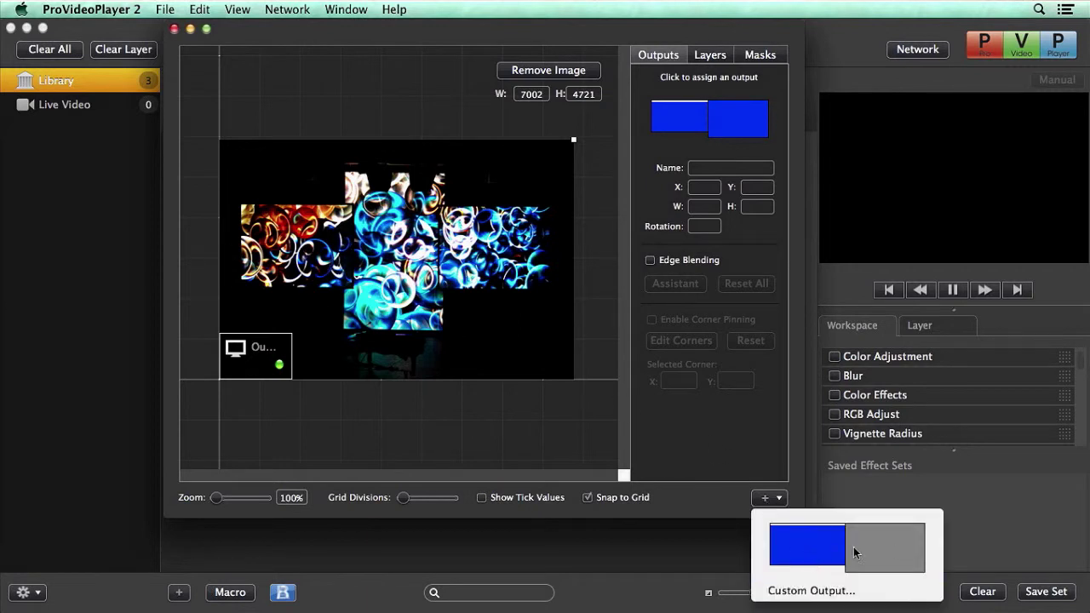
click(787, 591)
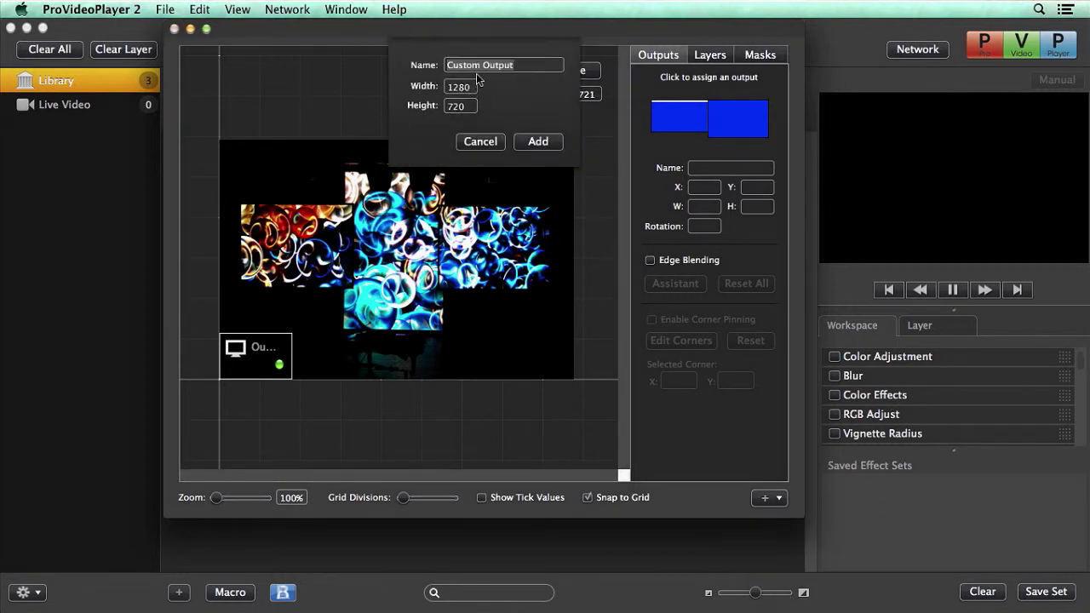
click(549, 143)
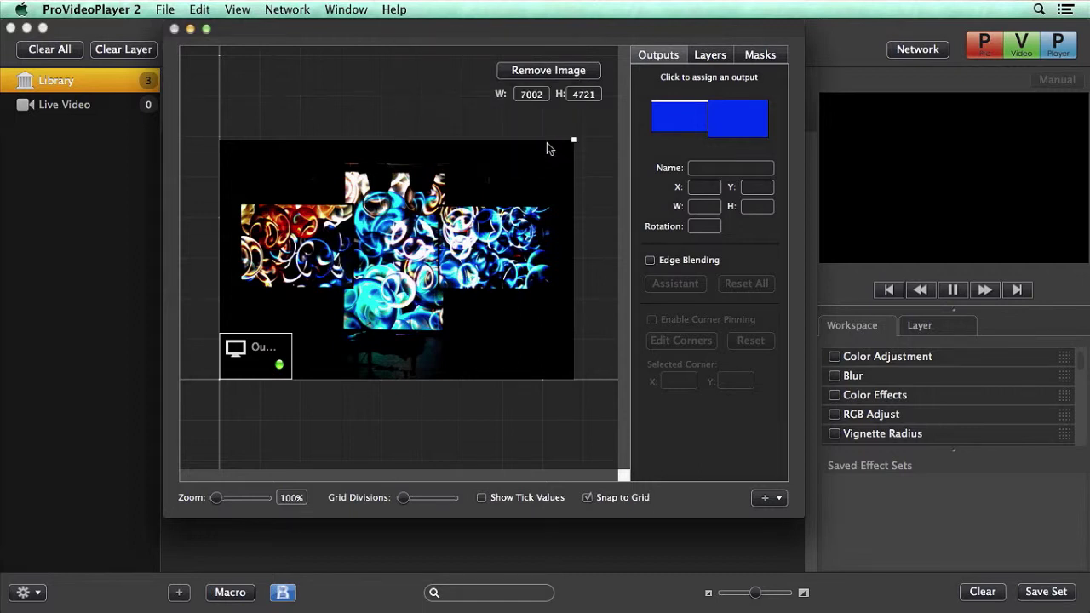
click(763, 502)
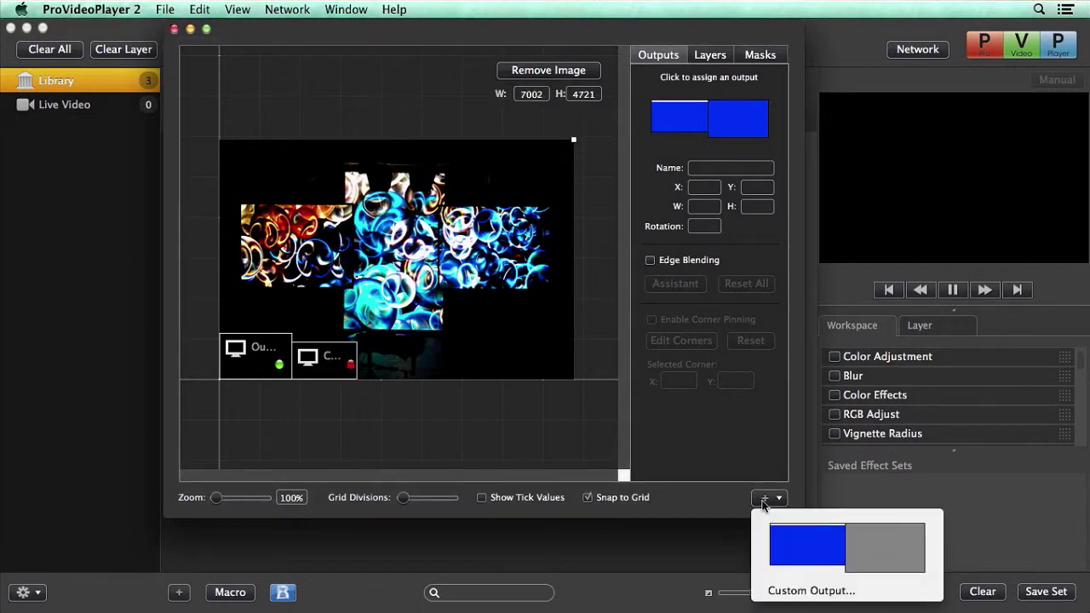
click(809, 592)
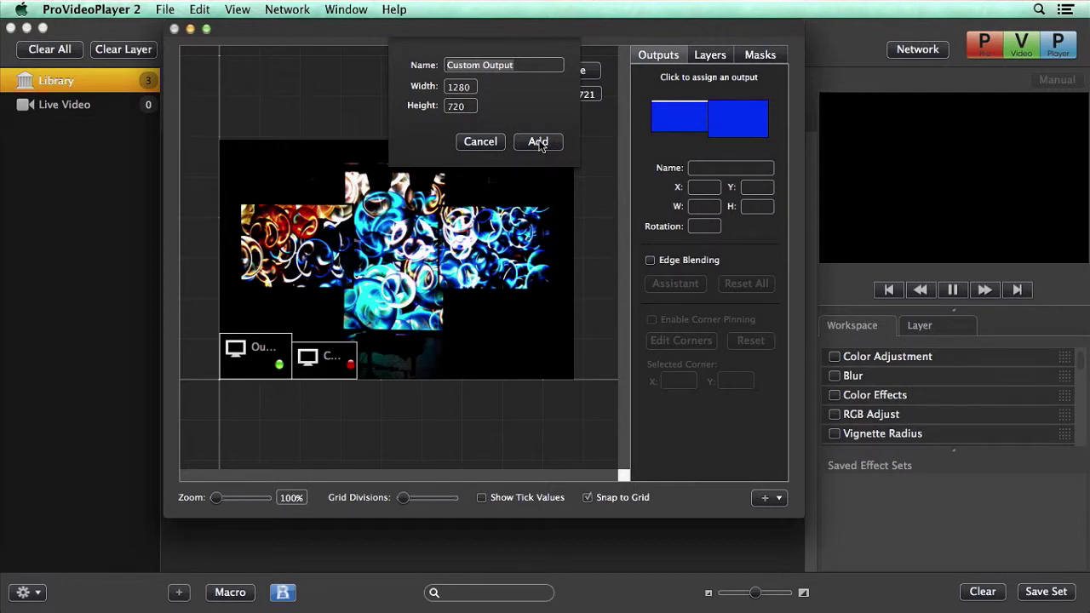
click(539, 142)
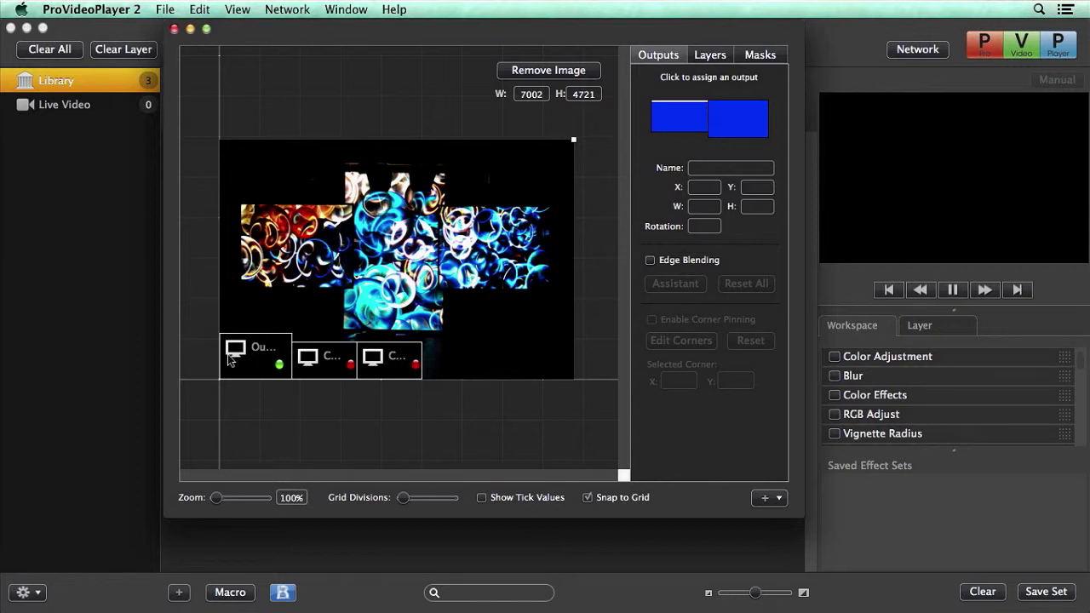
Fit the original output over the image's left screen at about 2340 × 1712 and one custom output over the right screen at about 2295 × 1677
drag(258, 362, 355, 290)
drag(324, 362, 554, 294)
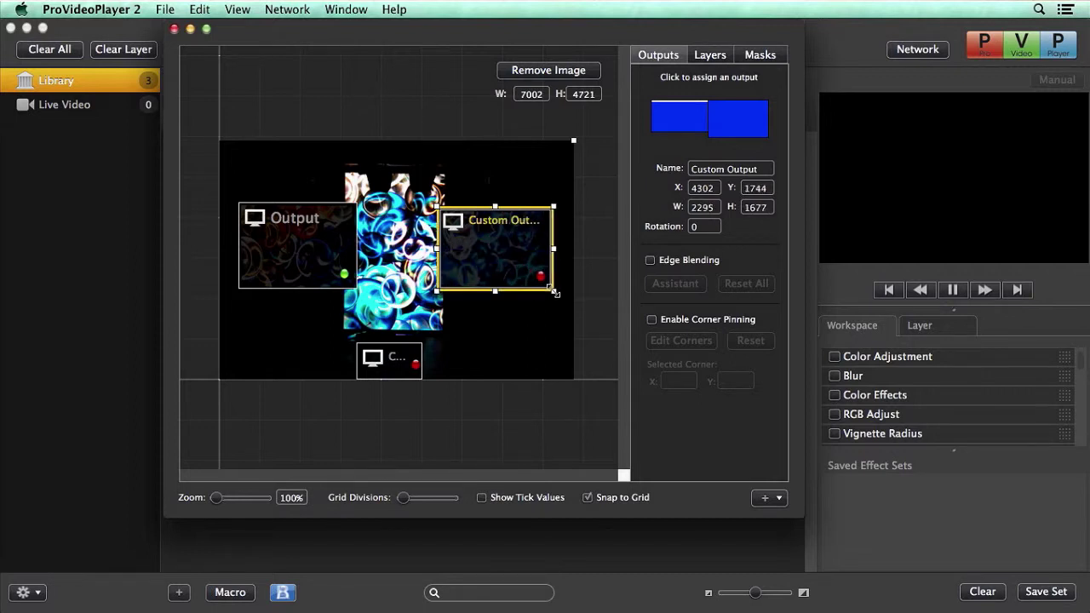
Move the remaining custom output onto the image's centre screen and set its rotation to 90
drag(401, 373, 404, 310)
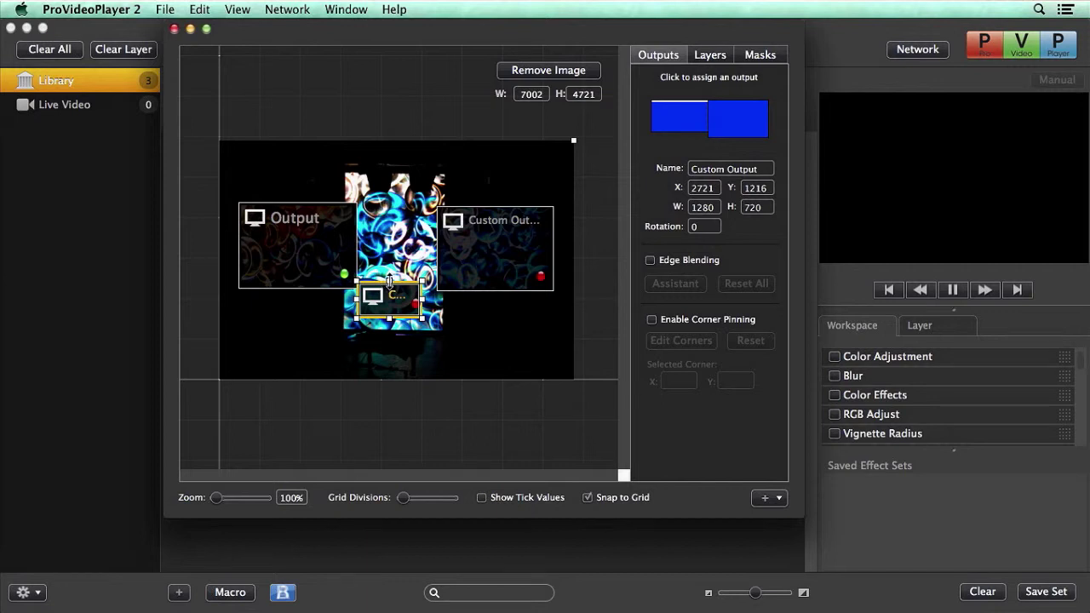
drag(390, 281, 402, 273)
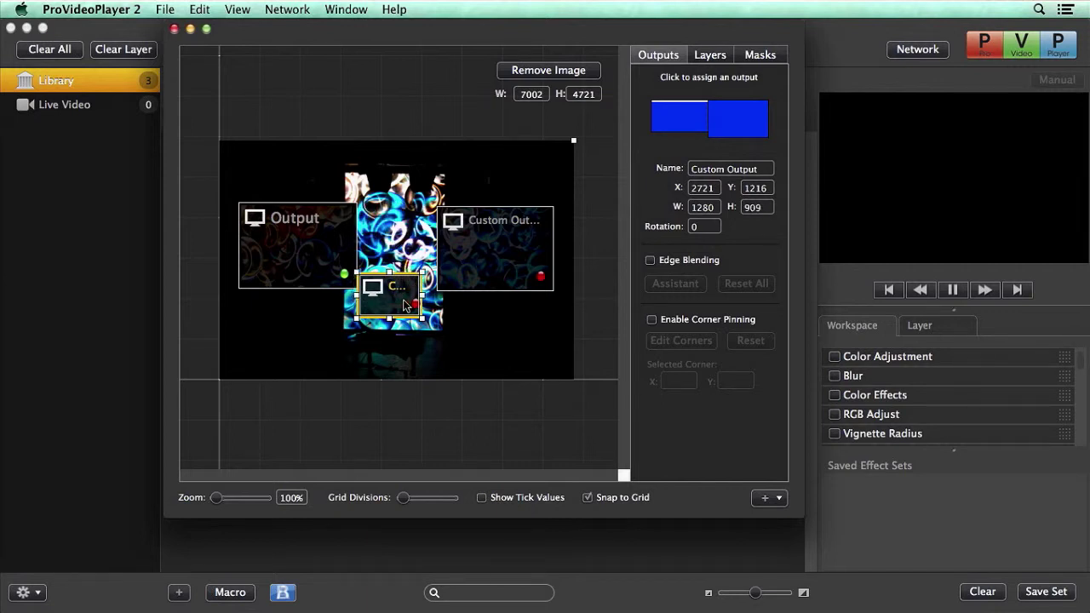
click(694, 228)
text(14)
key(Return)
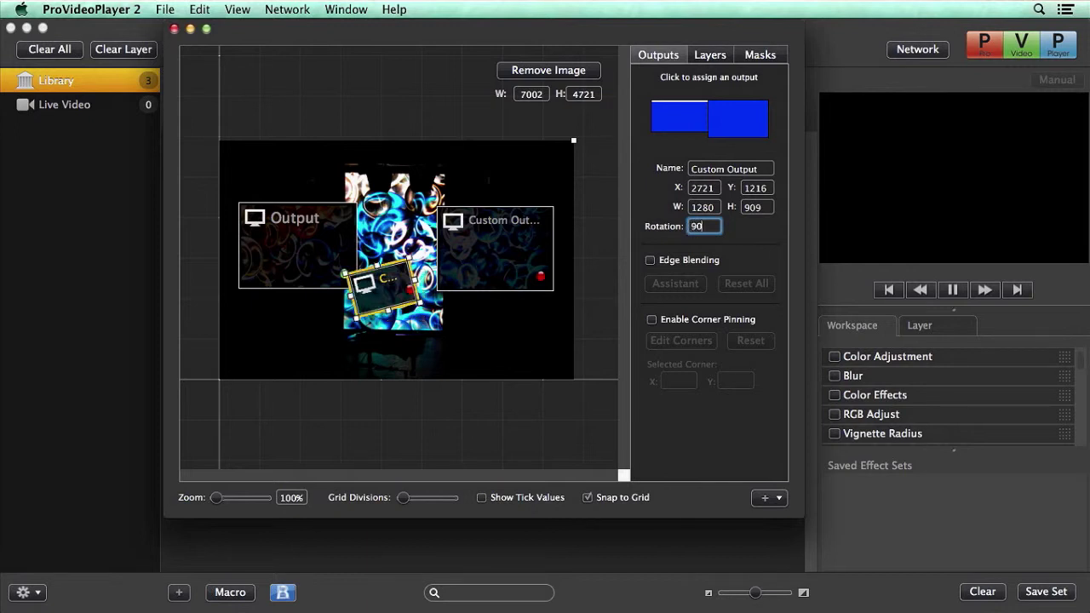
key(Return)
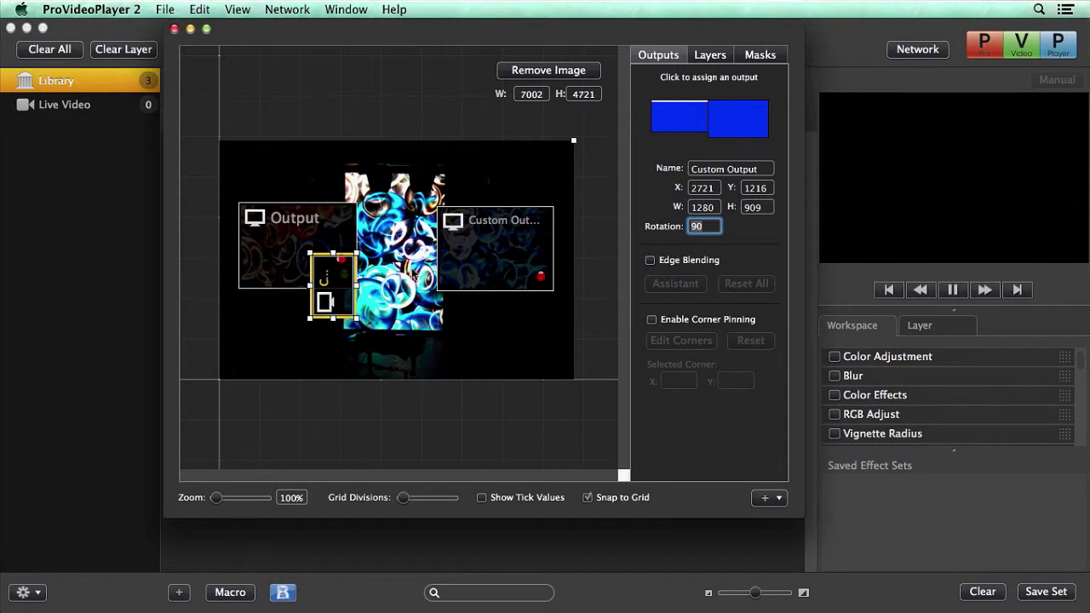
Reposition and resize the rotated custom output to cover the centre screen, with width about 3219 and height about 1982
drag(346, 288, 444, 296)
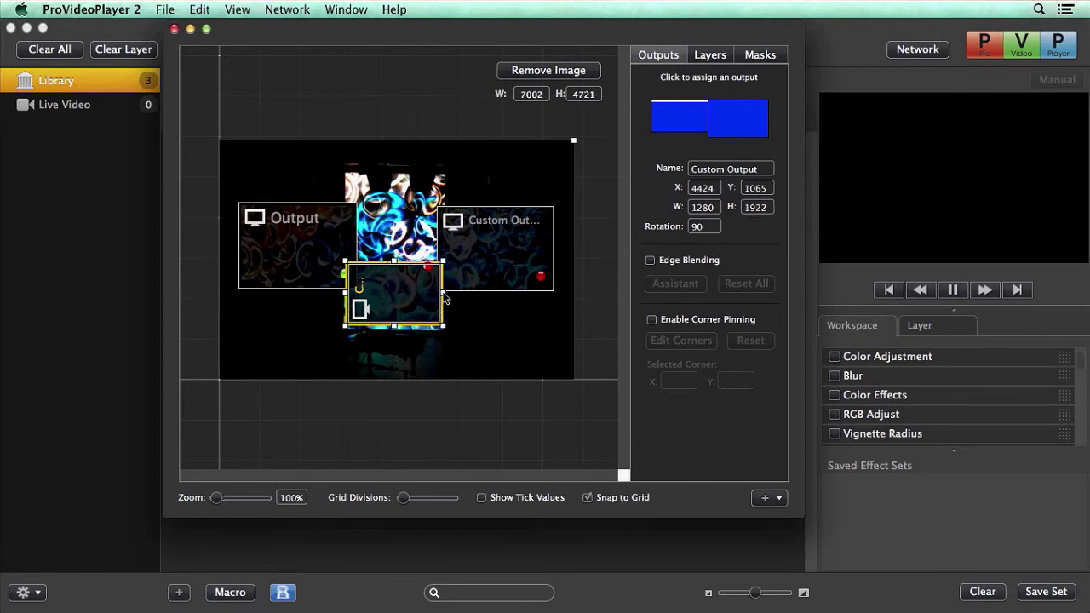
drag(392, 331, 392, 335)
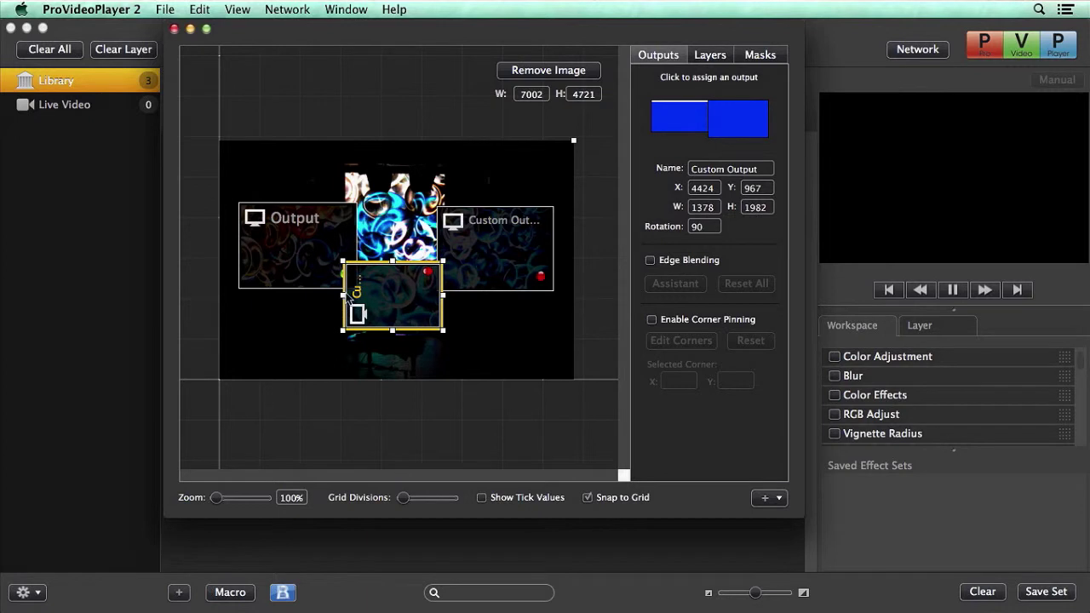
drag(401, 261, 397, 170)
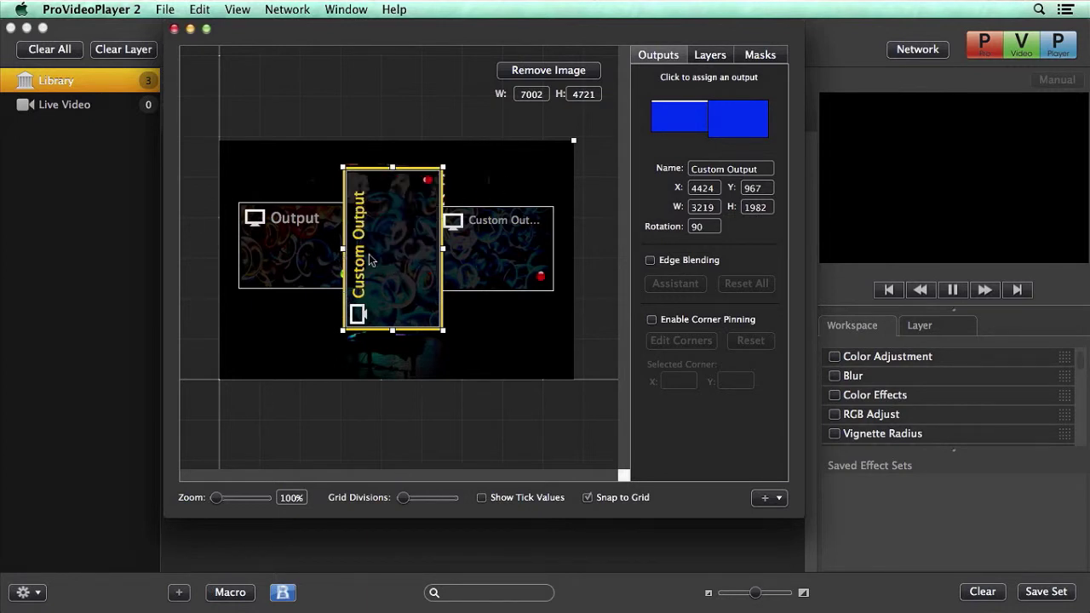
click(712, 55)
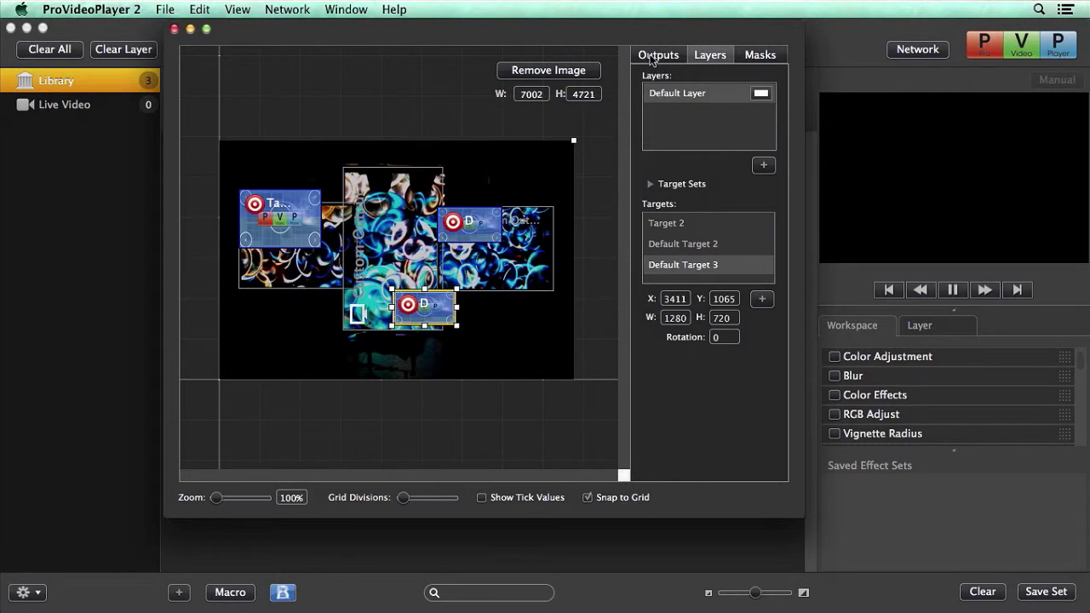
click(652, 56)
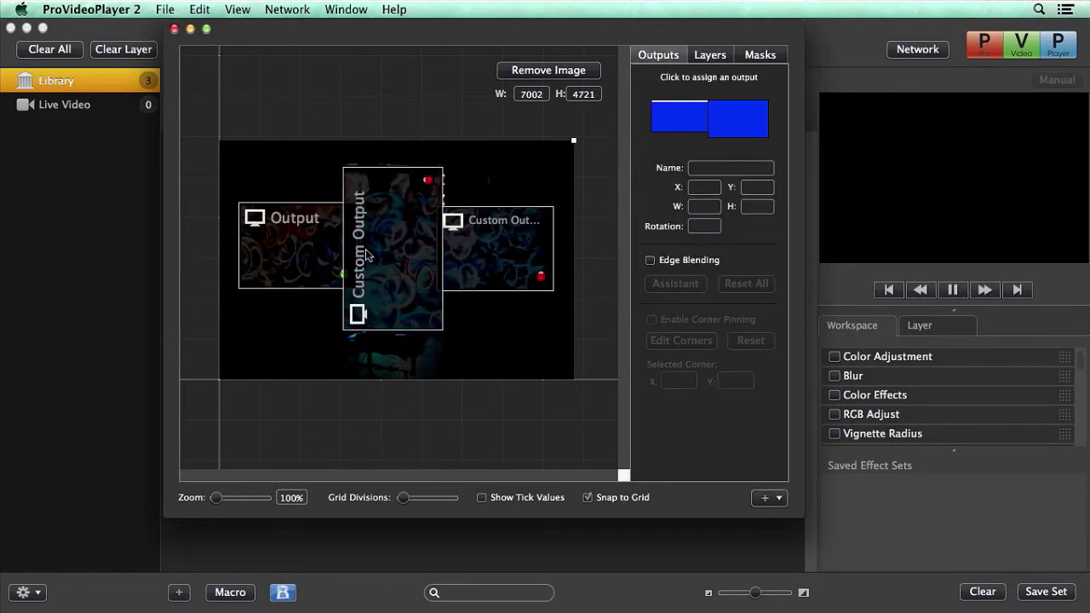
Delete the centre and right custom outputs and move the remaining output to X 0, Y 0
click(394, 246)
key(Delete)
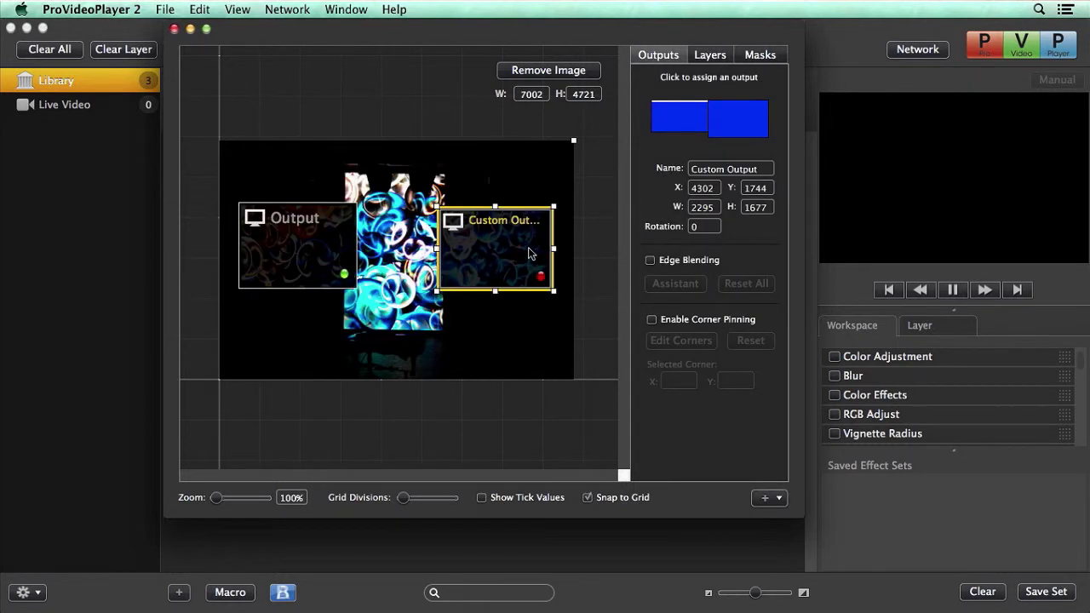
key(Delete)
drag(328, 247, 307, 335)
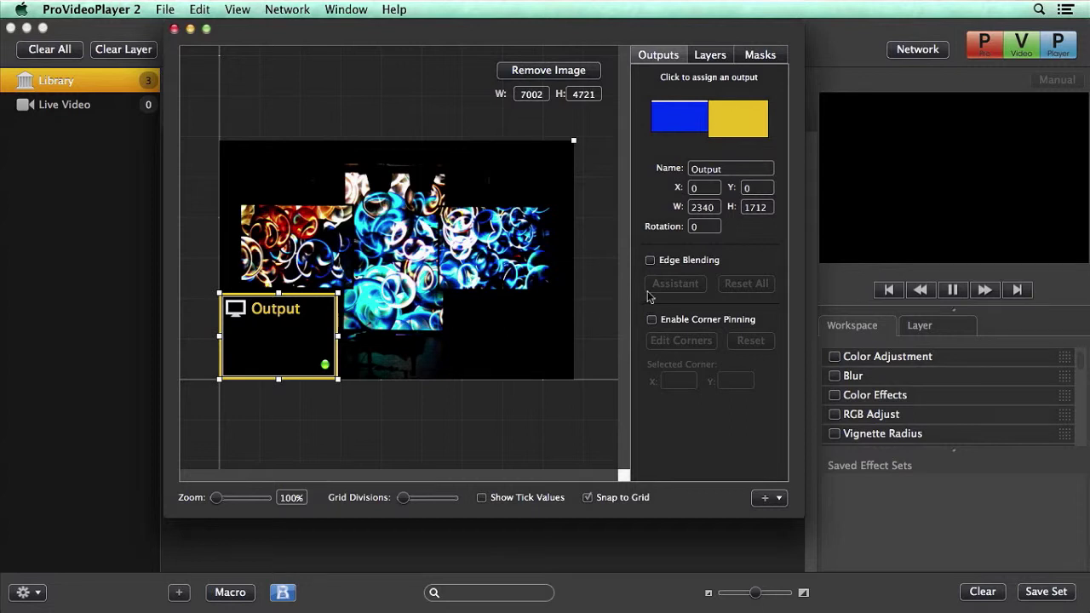
Set the remaining output's width to 3840 and height to 720
double_click(711, 207)
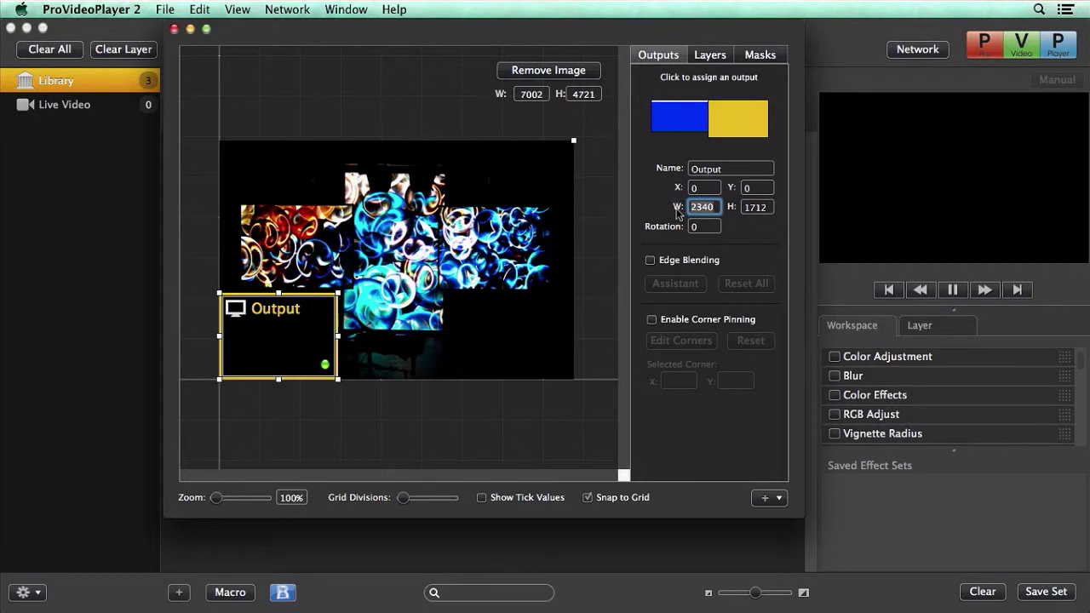
text(38)
double_click(757, 207)
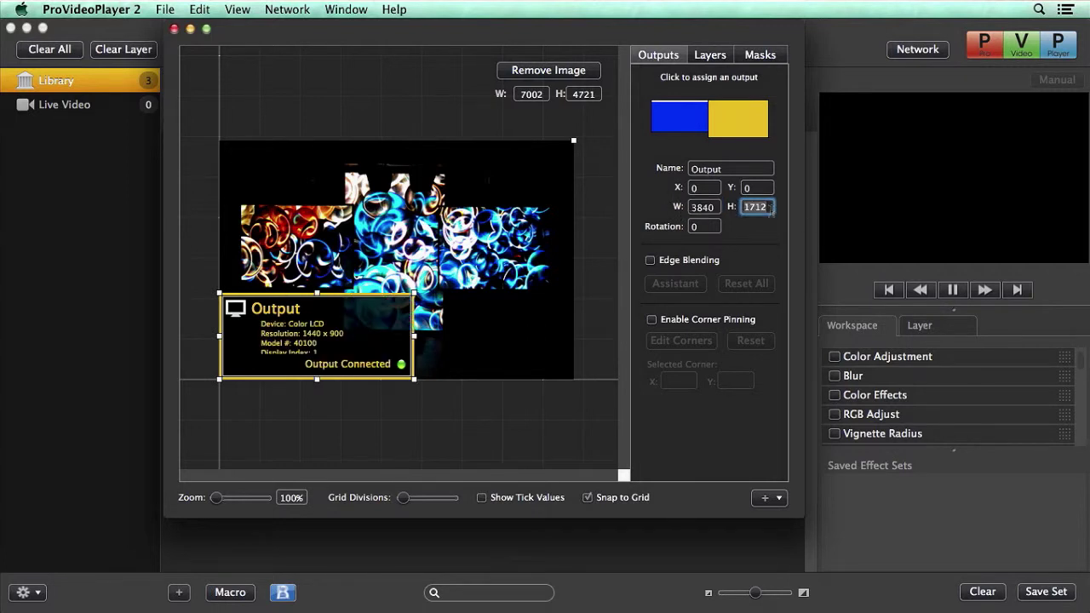
text(720)
key(Return)
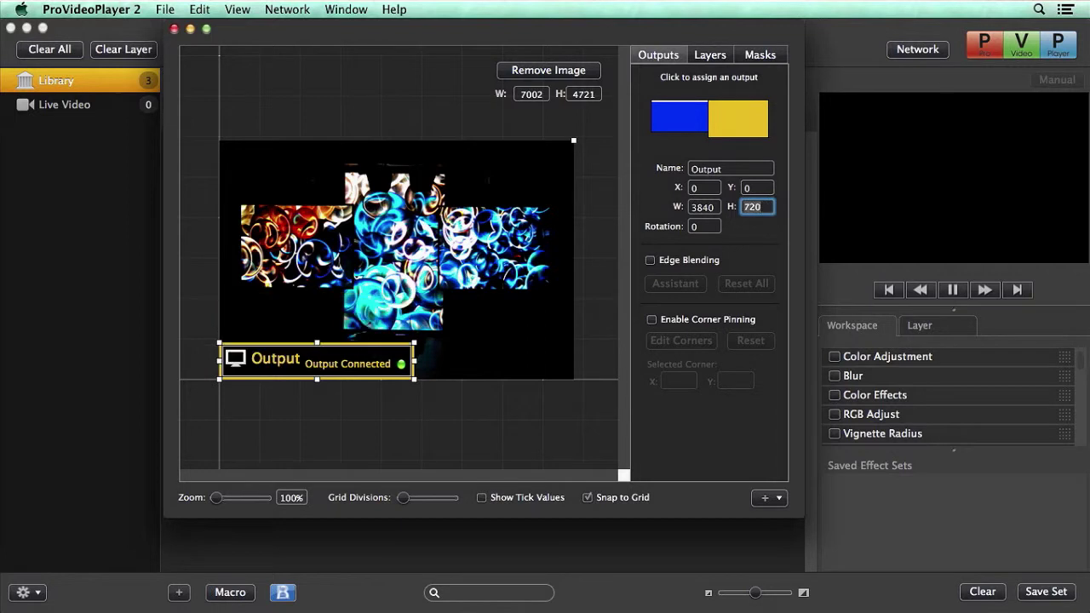
Move the output to about X 589, Y 1232 and divide its screen into 1 row and 3 columns
click(354, 363)
drag(353, 364, 381, 301)
right_click(380, 300)
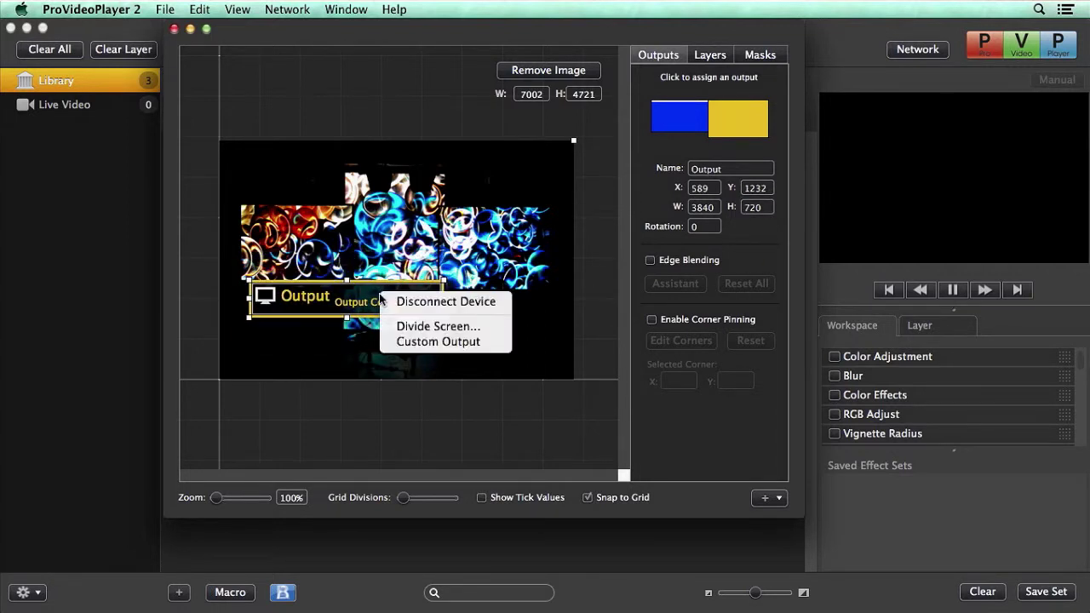
click(425, 327)
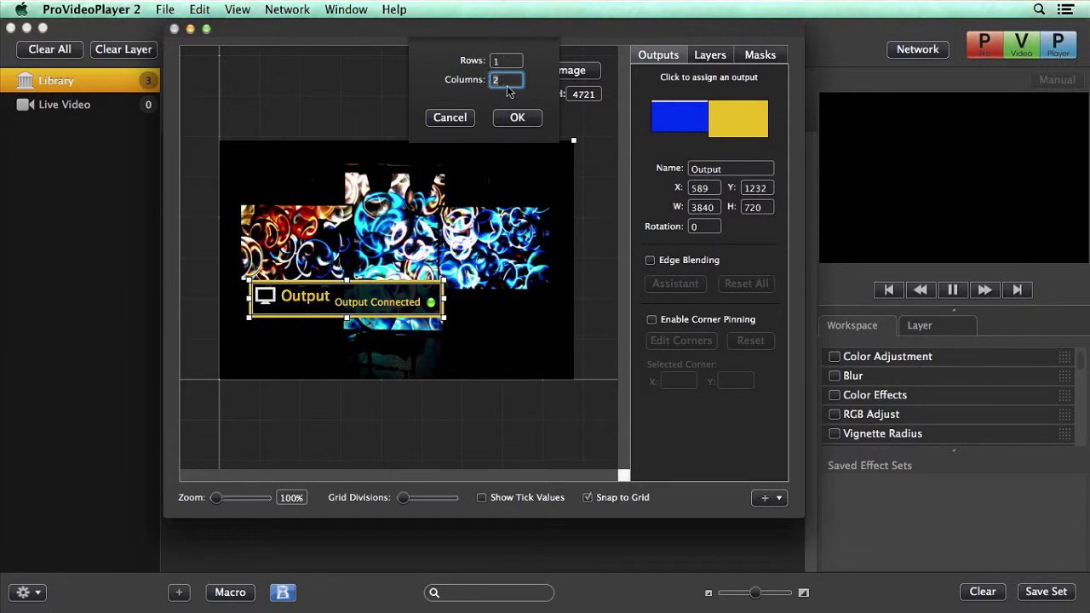
text(3)
click(517, 118)
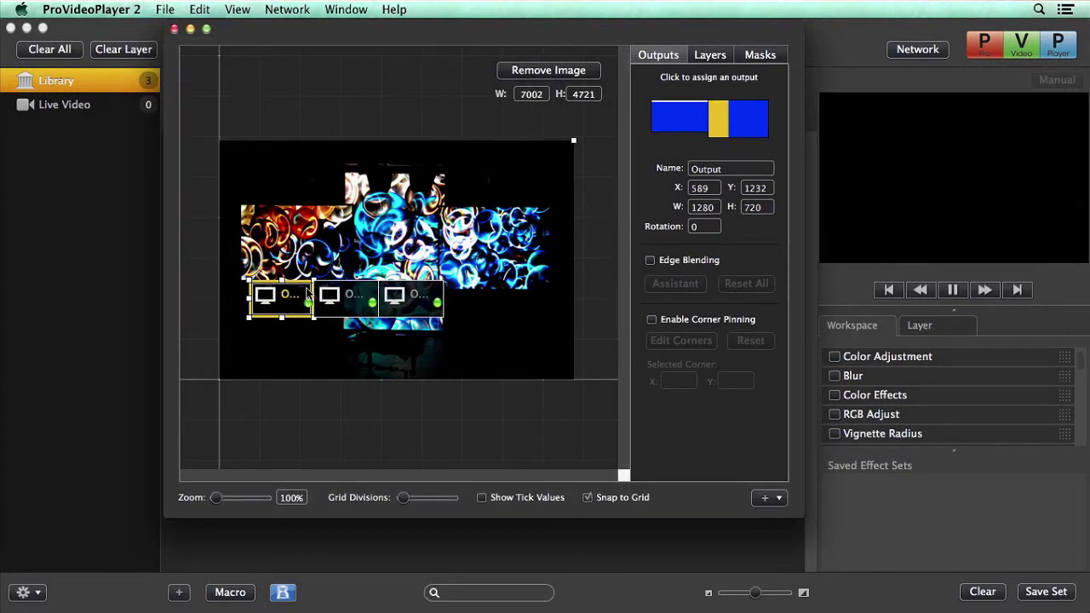
Examine which part of the connected display each of the three divided outputs is assigned to
click(343, 304)
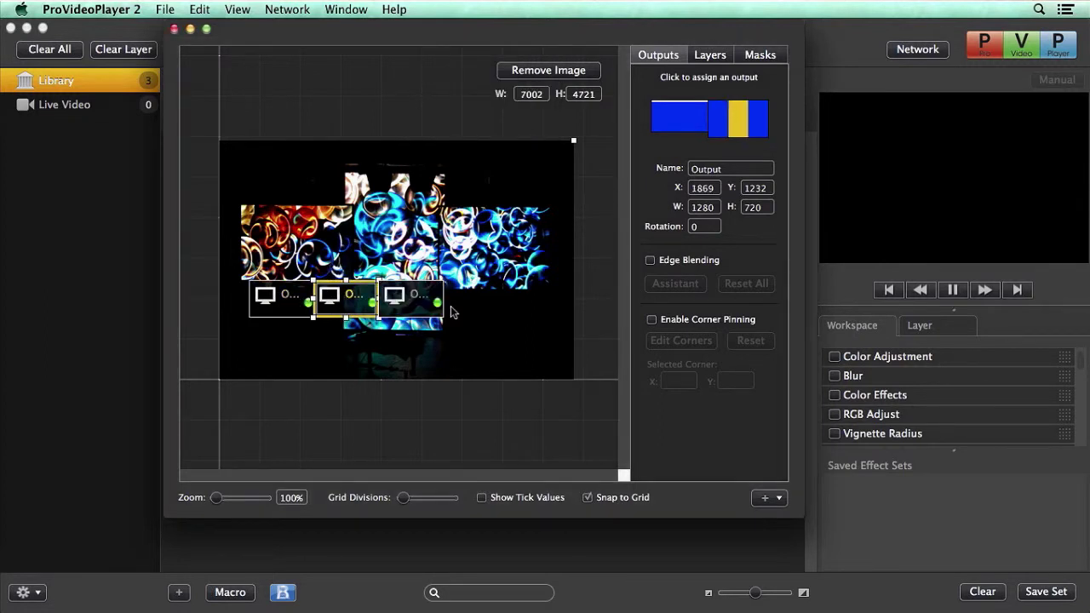
click(293, 299)
click(345, 302)
click(408, 301)
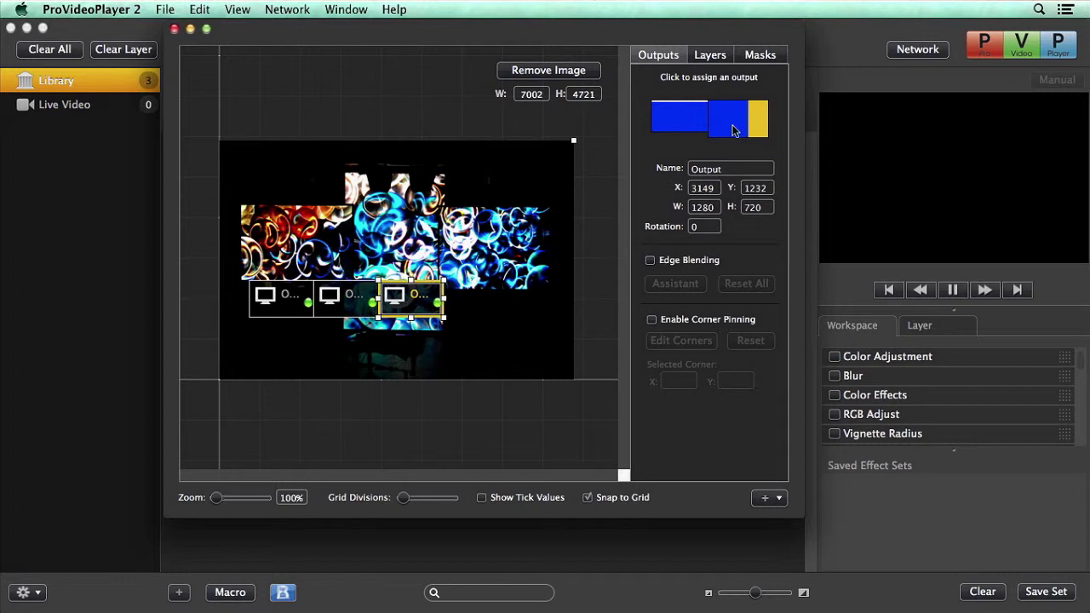
click(341, 301)
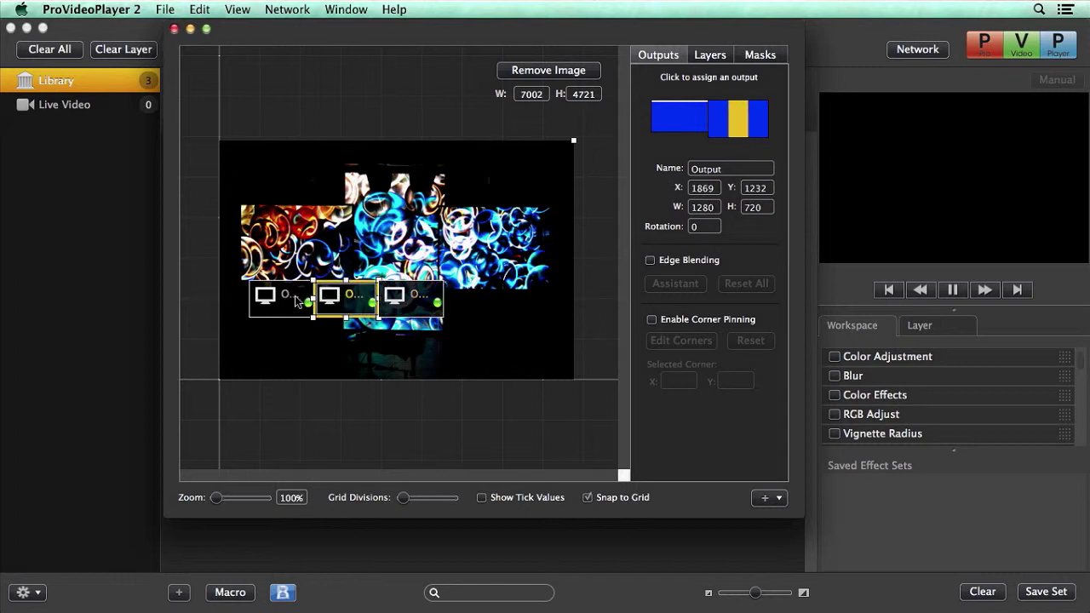
click(295, 300)
click(357, 298)
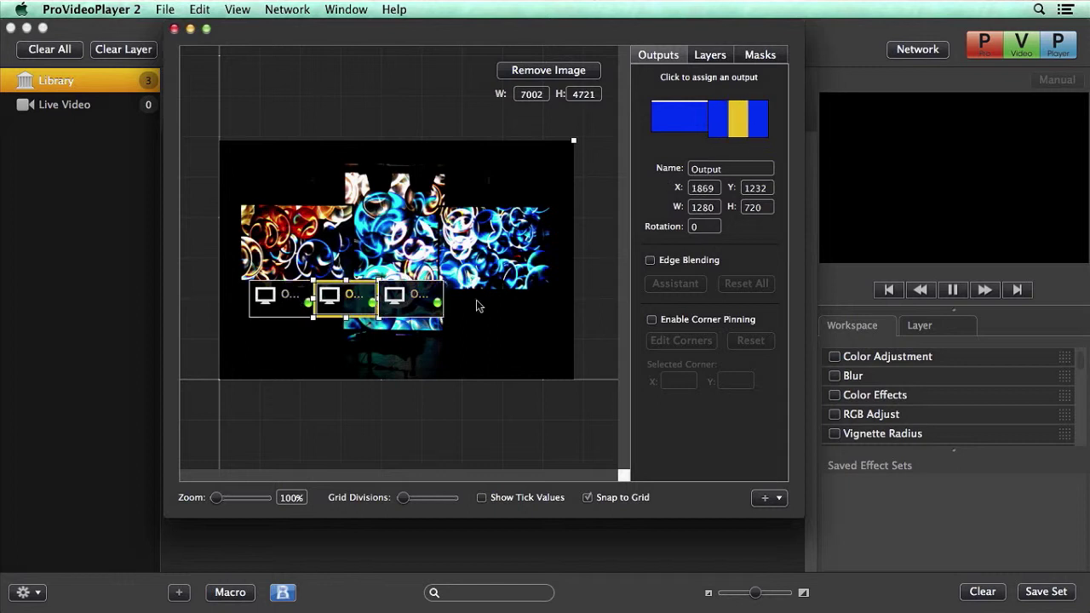
Fit the first and third outputs over the image's left and right screens, the right one about 2263 × 1717
click(409, 300)
drag(282, 303, 552, 288)
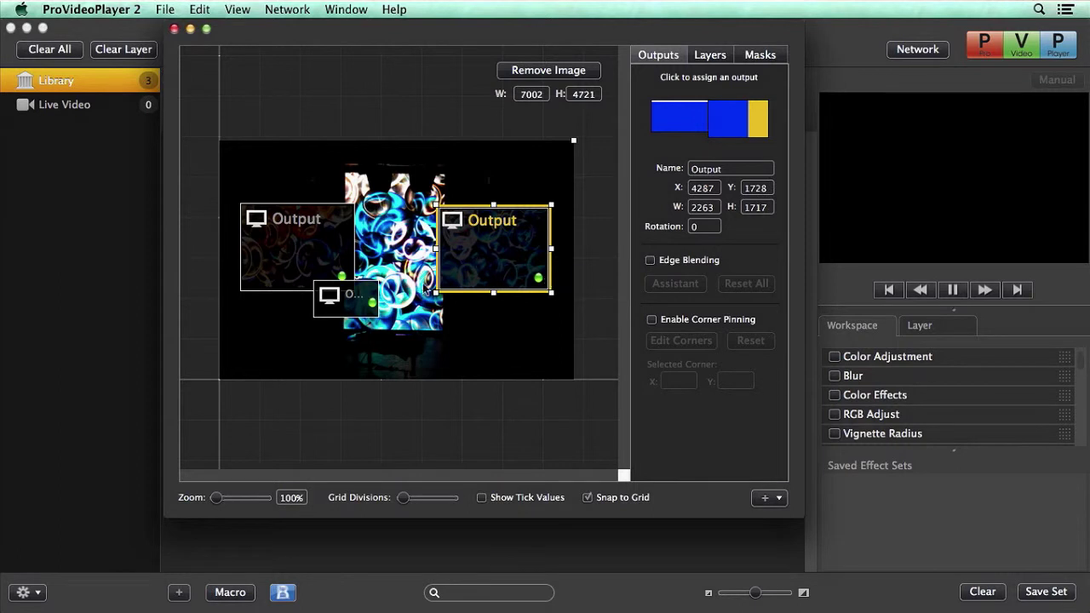
Set the middle output's rotation to 90 and fit it over the image's centre screen, about 3219 × 2019
click(334, 307)
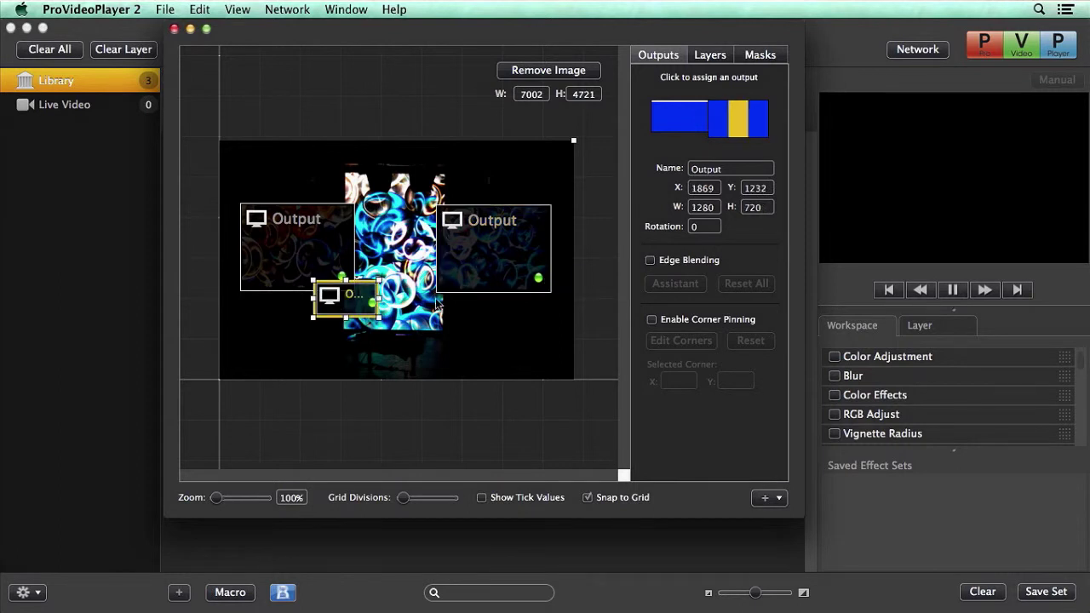
click(692, 227)
text(90)
key(Return)
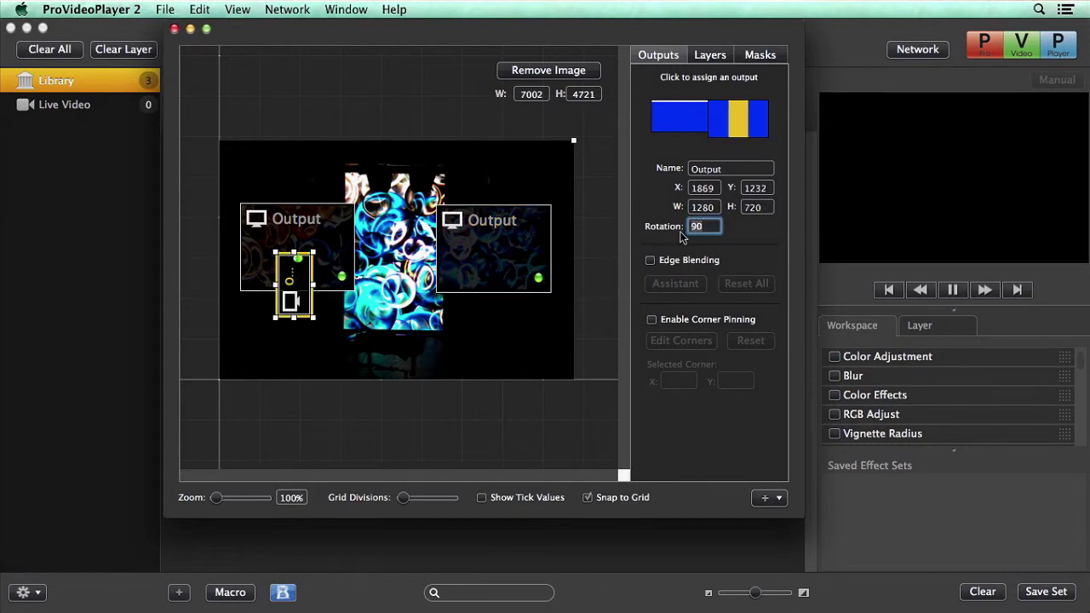
drag(289, 290, 445, 298)
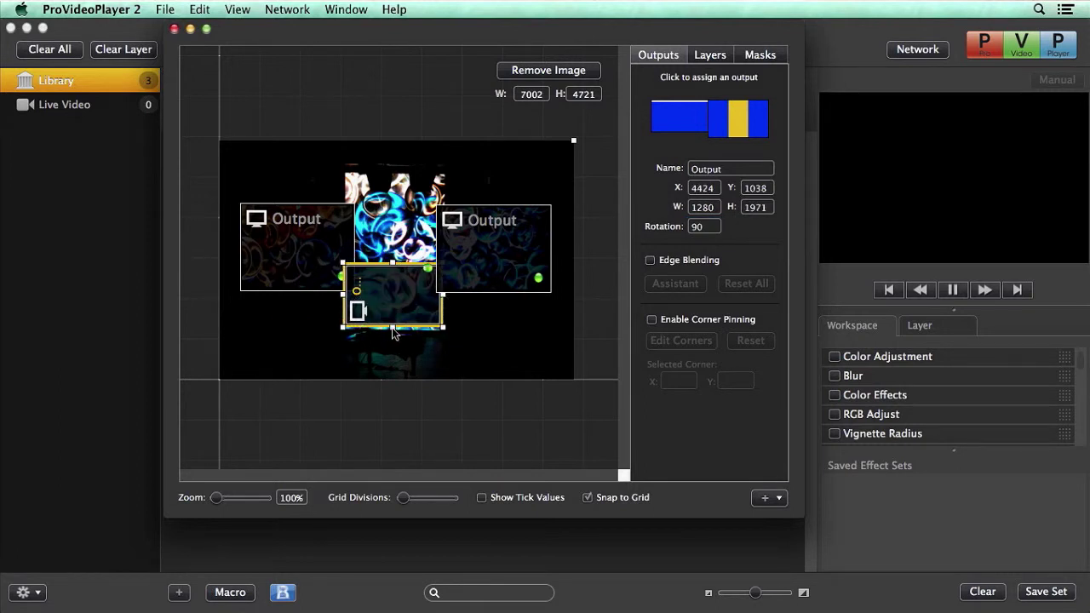
drag(395, 268, 395, 213)
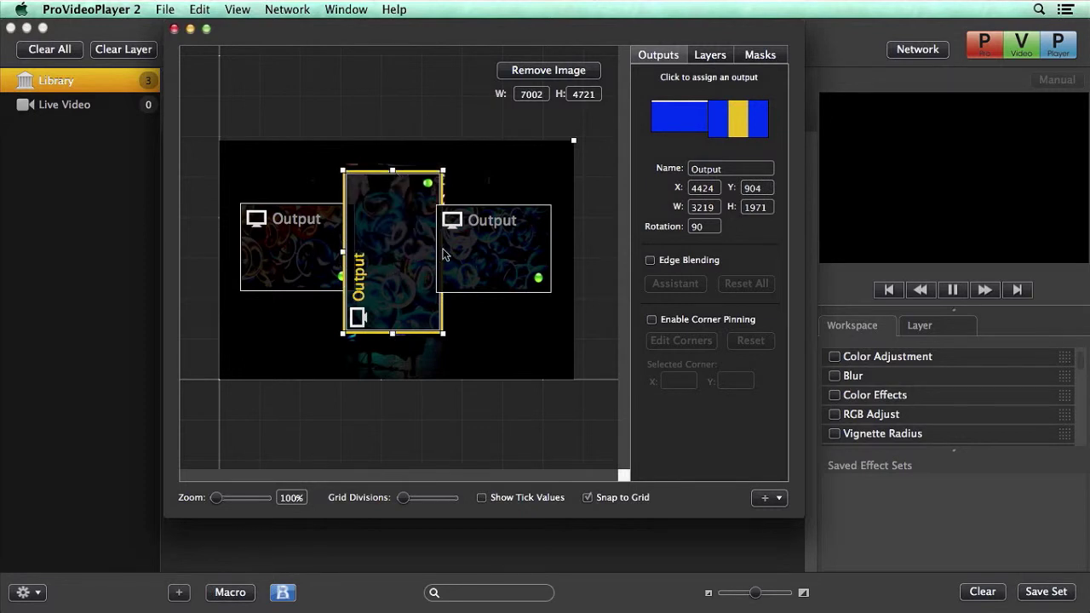
drag(445, 252, 444, 253)
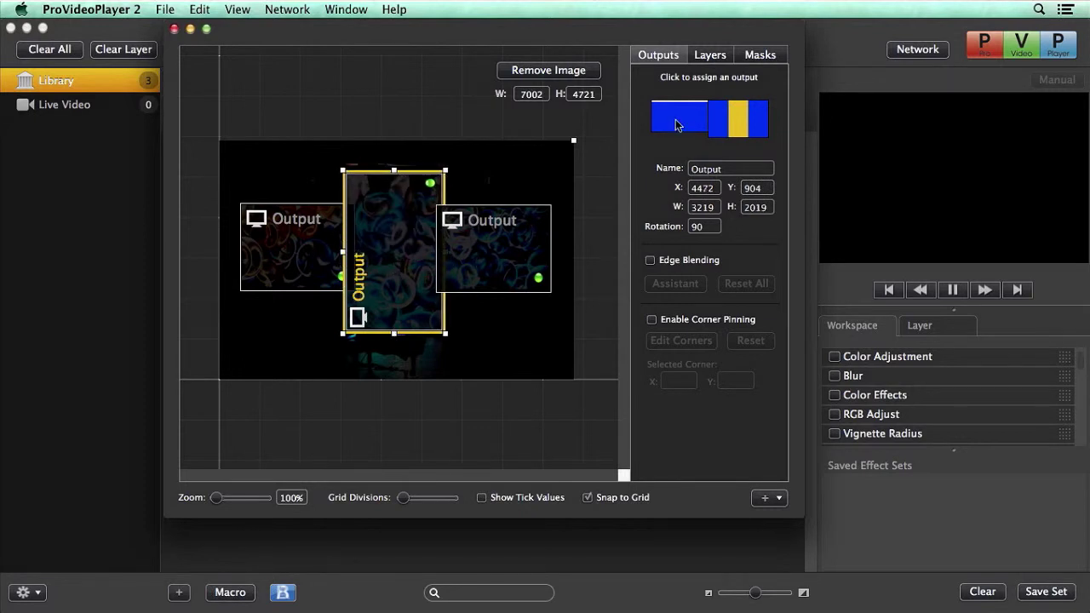
Add a third target to the Default Layer and move it towards the image's right screen
click(708, 56)
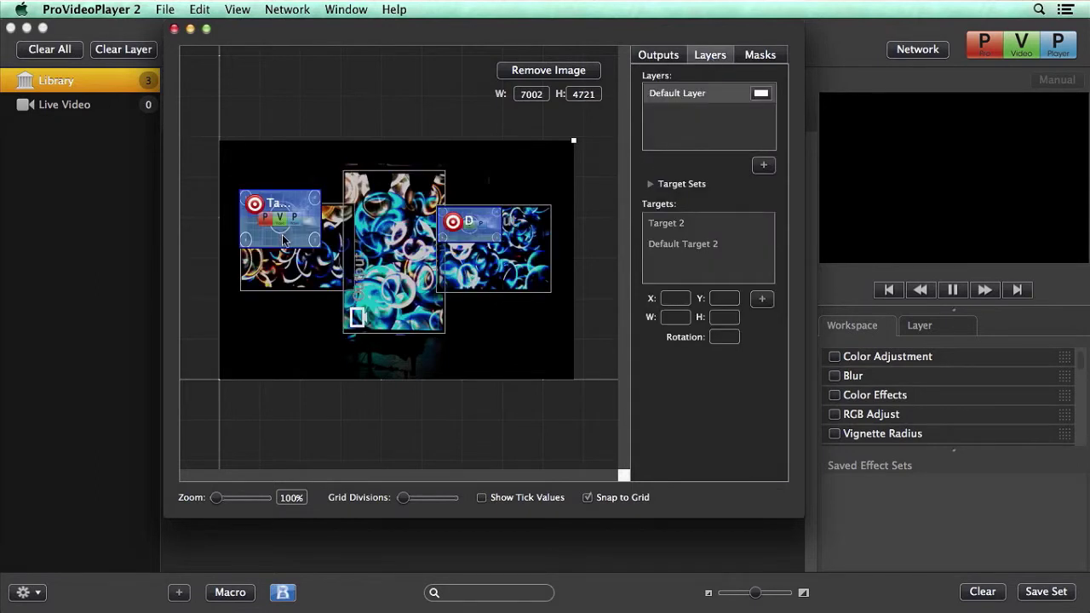
click(681, 225)
click(689, 243)
click(684, 229)
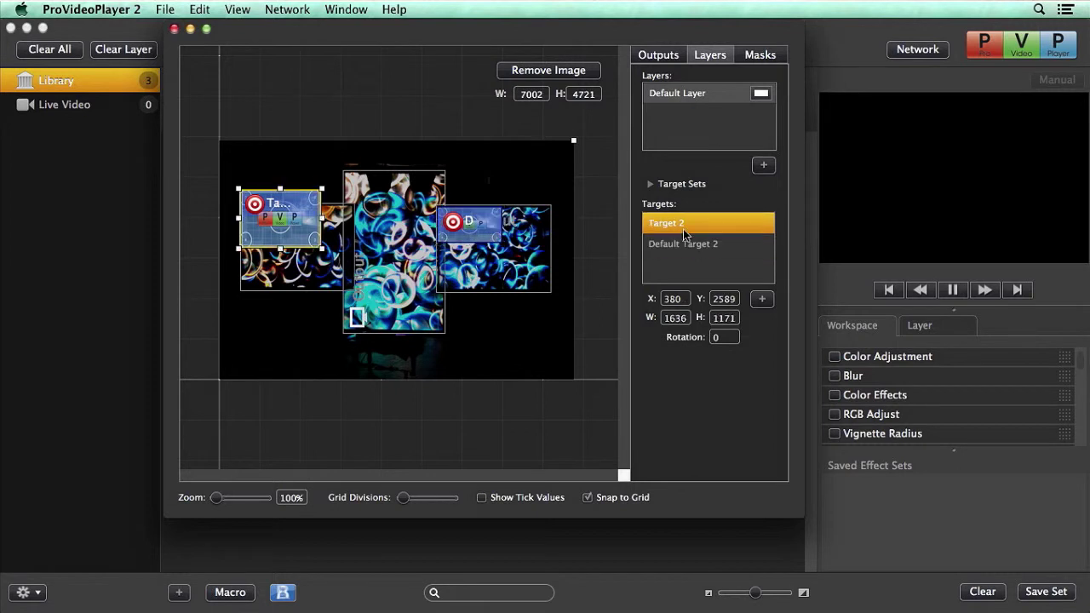
click(762, 301)
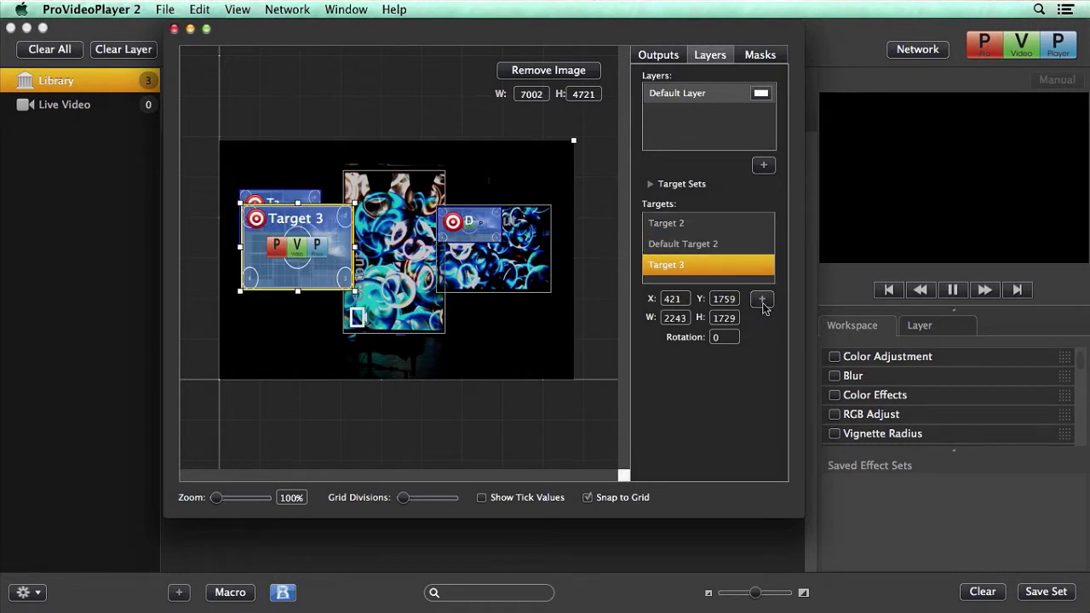
drag(313, 259, 497, 292)
Fit Target 2 over the left output, Default Target 2 over the centre at about 2088 × 3301, and Target 3 over the right at about 2243 × 1765
drag(255, 238, 352, 290)
drag(446, 232, 354, 321)
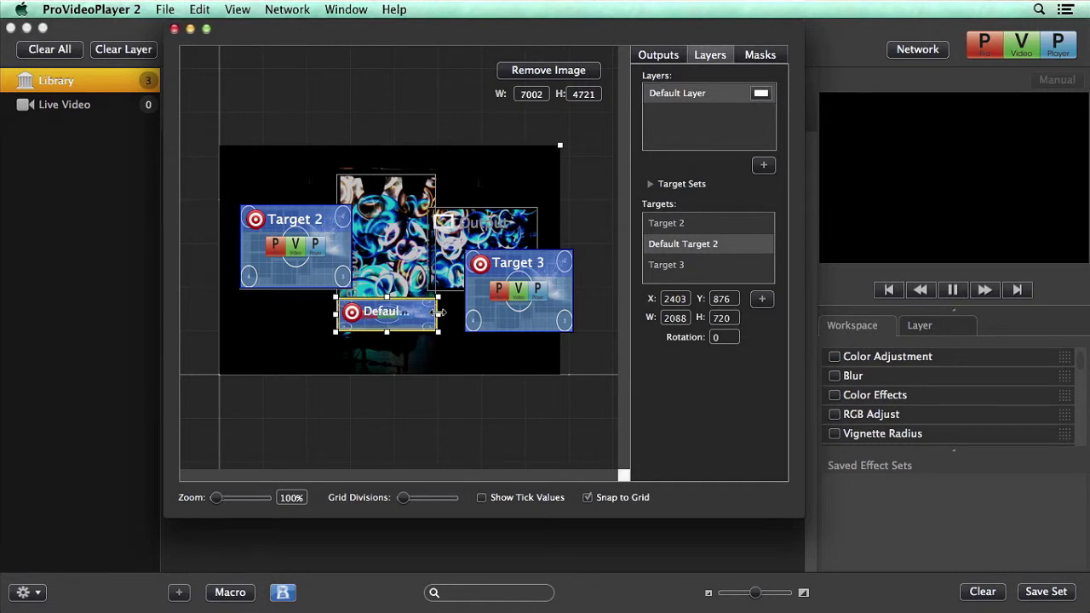
drag(387, 296, 388, 168)
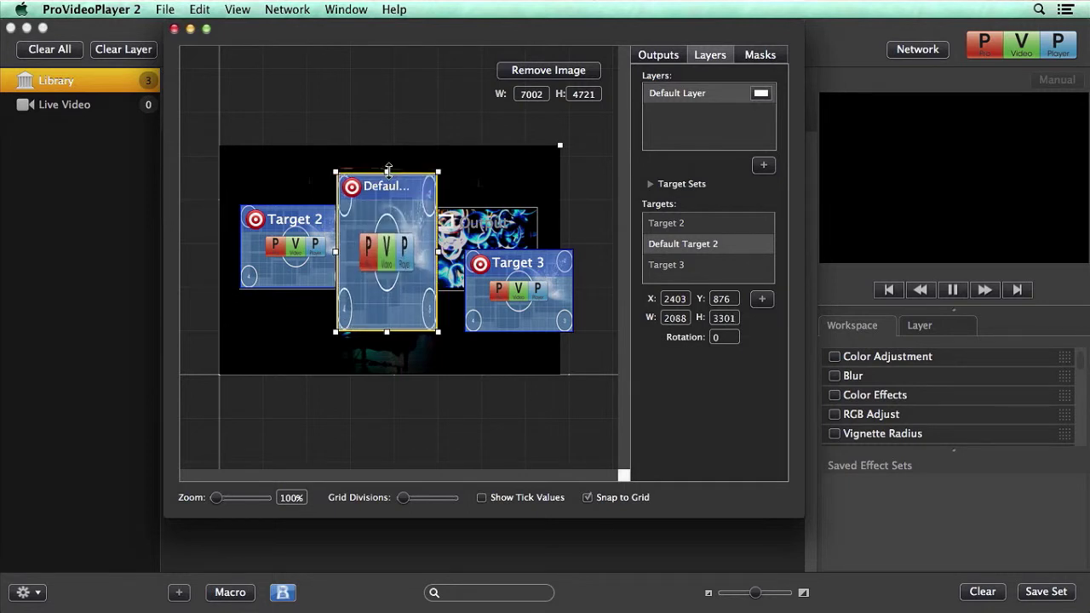
drag(527, 317, 510, 275)
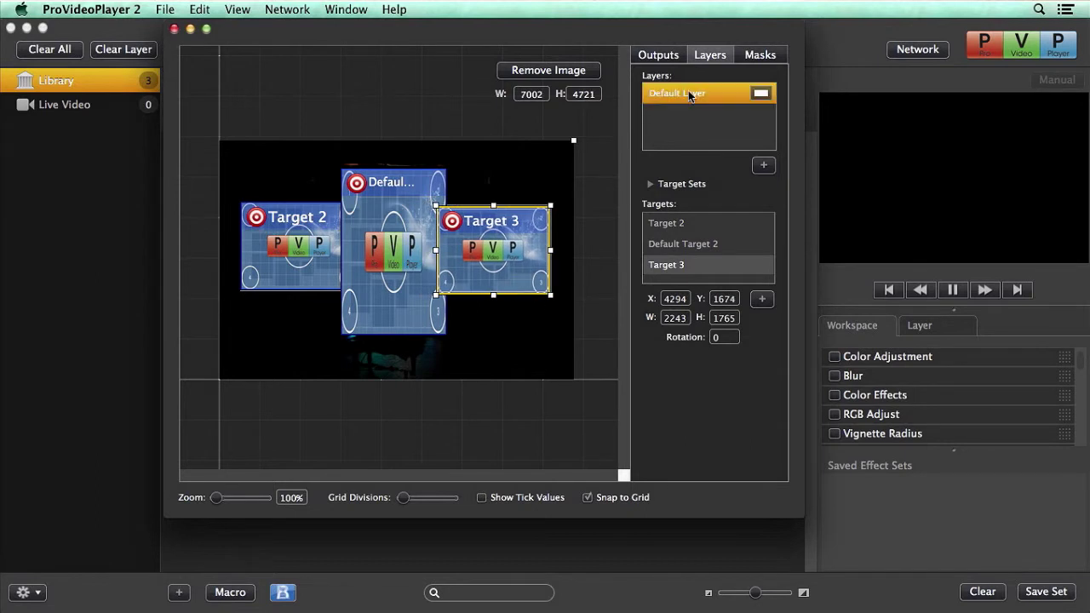
Add a second layer, enlarge its target across the outputs to about 5890 × 3314 near X 296, Y 930, and close the layout editor
click(762, 166)
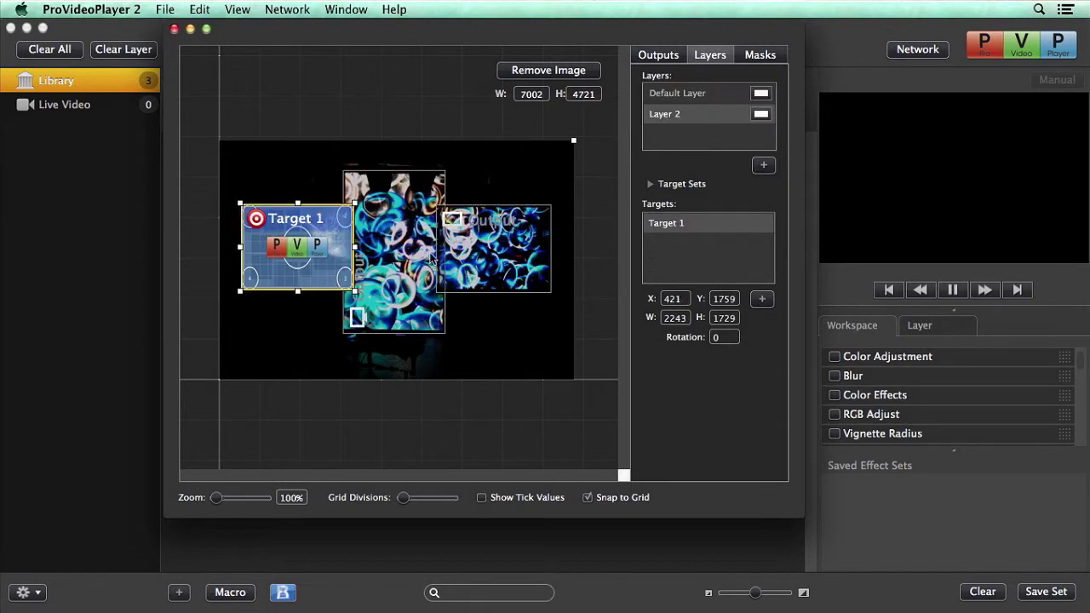
drag(354, 292, 541, 372)
drag(467, 309, 462, 279)
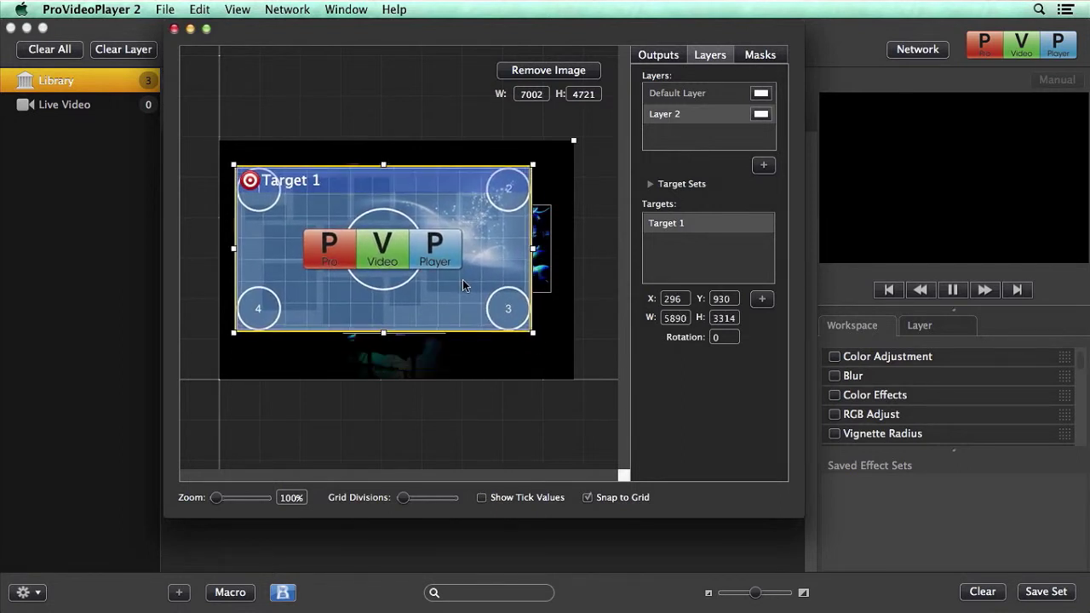
click(174, 29)
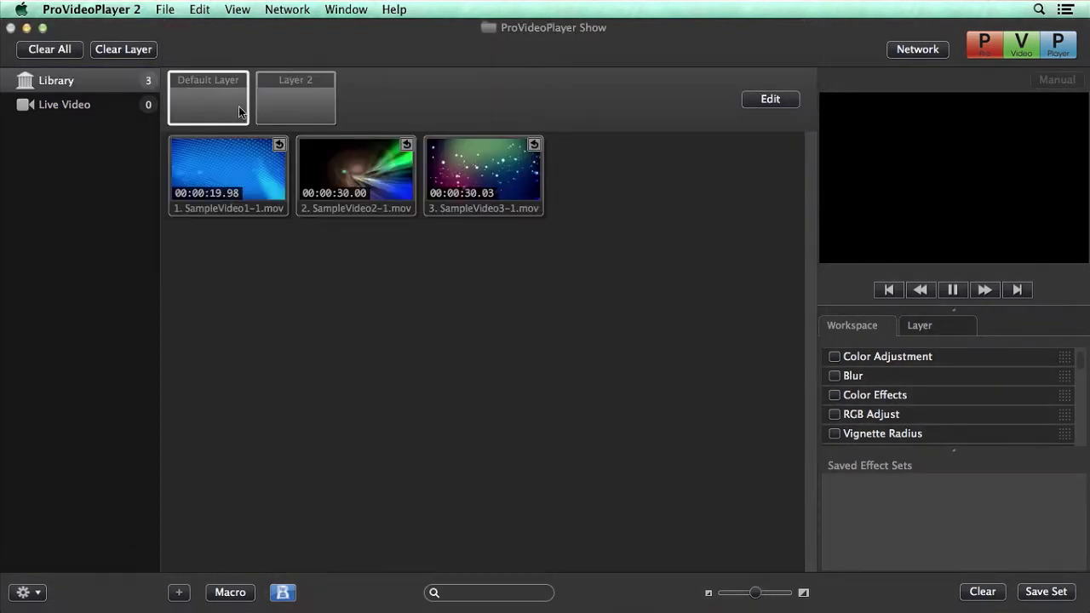
Play SampleVideo1-1.mov on the Default Layer and SampleVideo3-1.mov on Layer 2
click(277, 185)
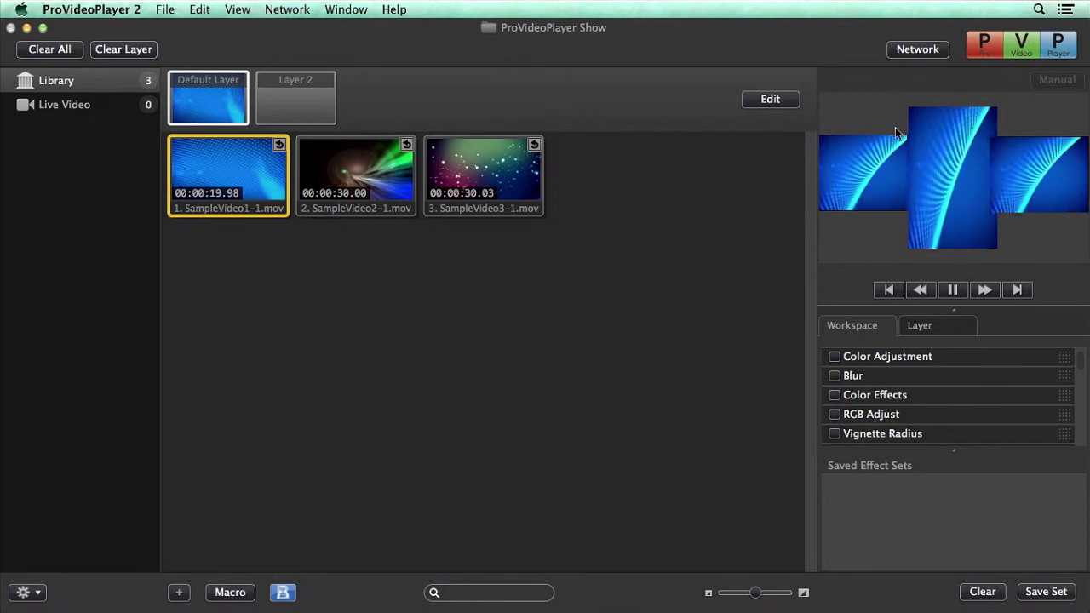
click(294, 92)
click(469, 180)
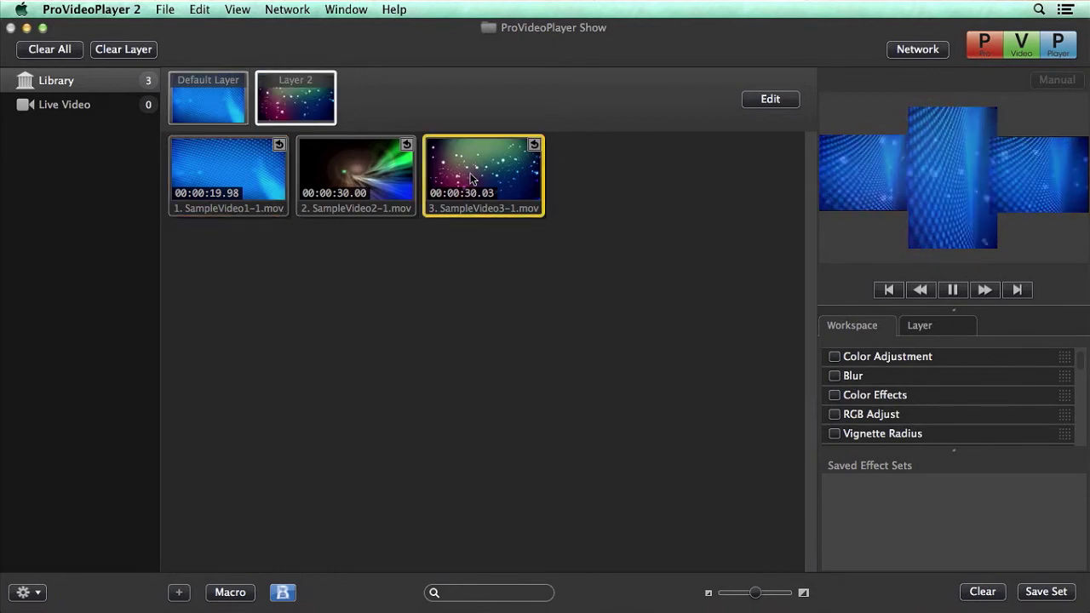